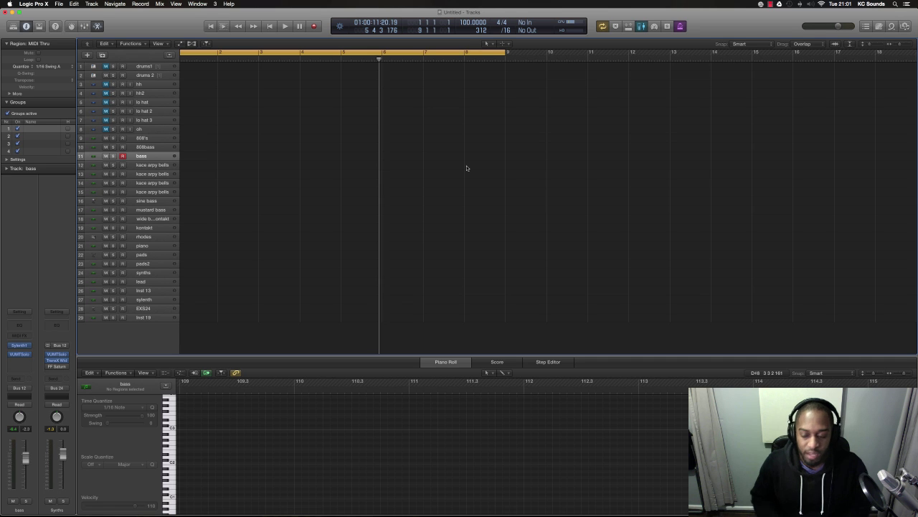
Step: Set the project tempo to 110 and record a bass part over bars 1 to 8 on the bass track
{"action": "scroll", "coordinate": [516, 199], "scroll_direction": "up", "scroll_amount": 5}
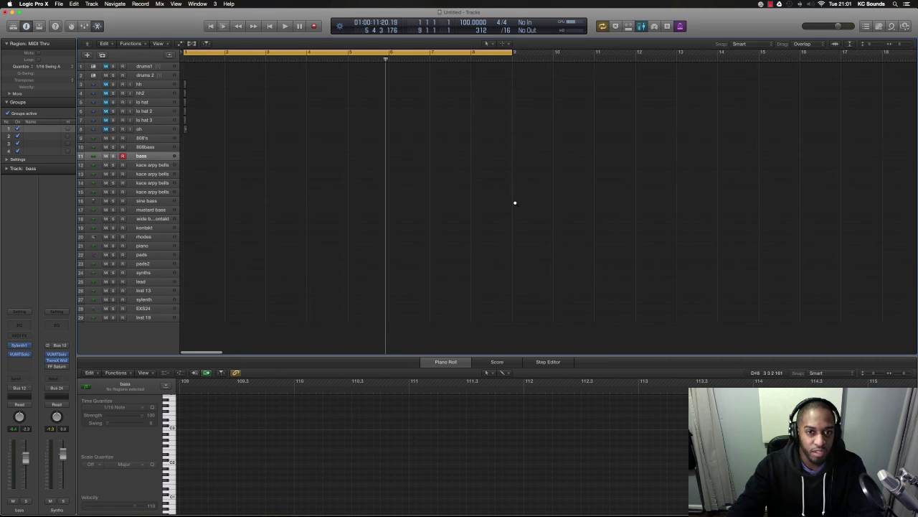
{"action": "scroll", "coordinate": [514, 203], "scroll_direction": "right", "scroll_amount": 1}
{"action": "scroll", "coordinate": [514, 203], "scroll_direction": "left", "scroll_amount": 5}
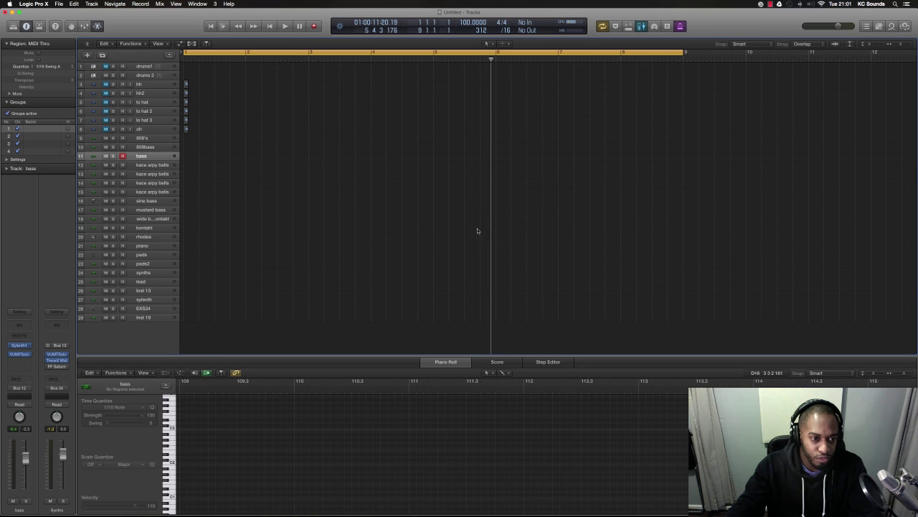
{"action": "scroll", "coordinate": [477, 230], "scroll_direction": "up", "scroll_amount": 2}
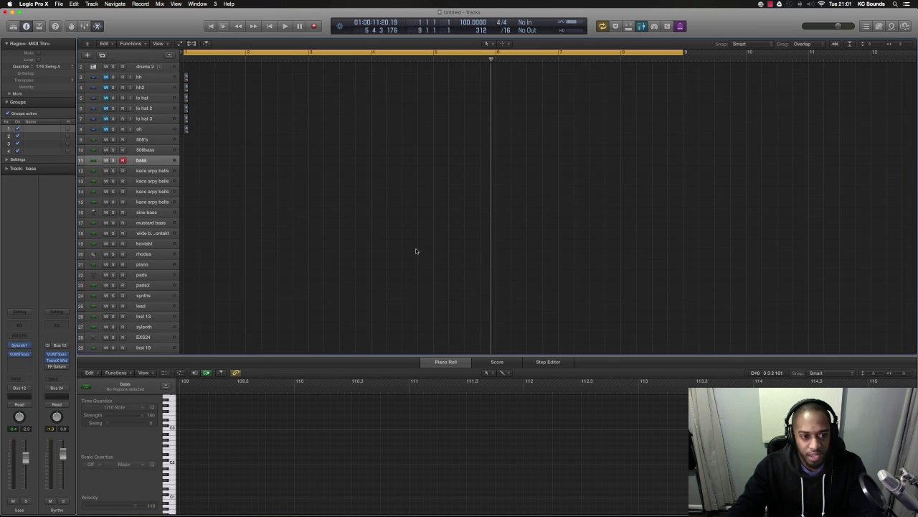
{"action": "left_click", "coordinate": [146, 171]}
{"action": "left_click", "coordinate": [152, 160]}
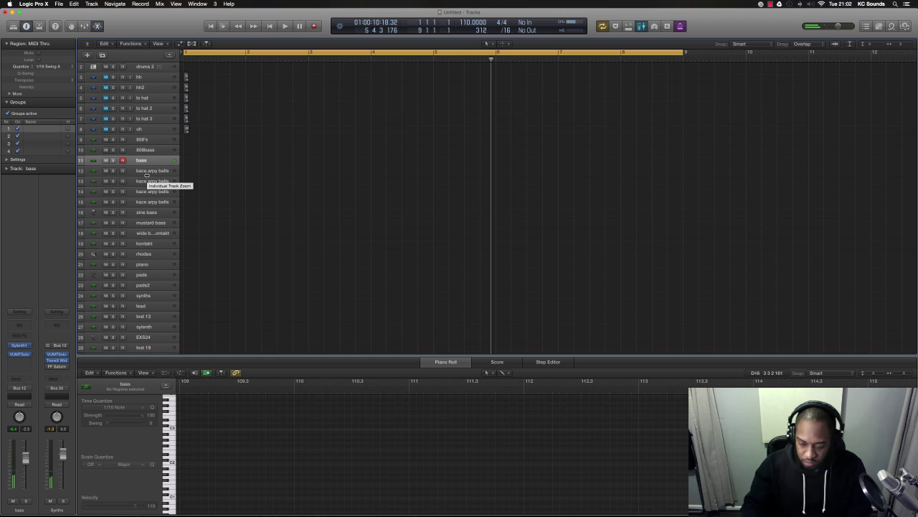
{"action": "key", "text": "r"}
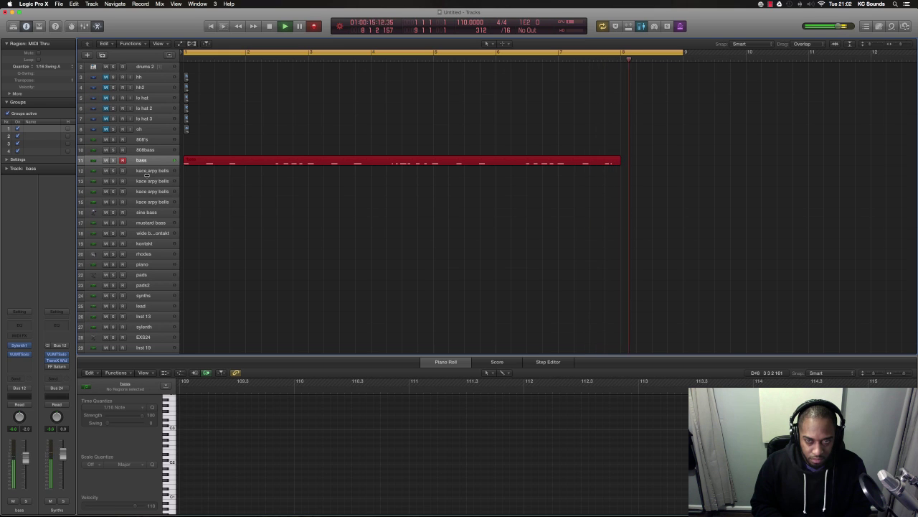
{"action": "key", "text": "space"}
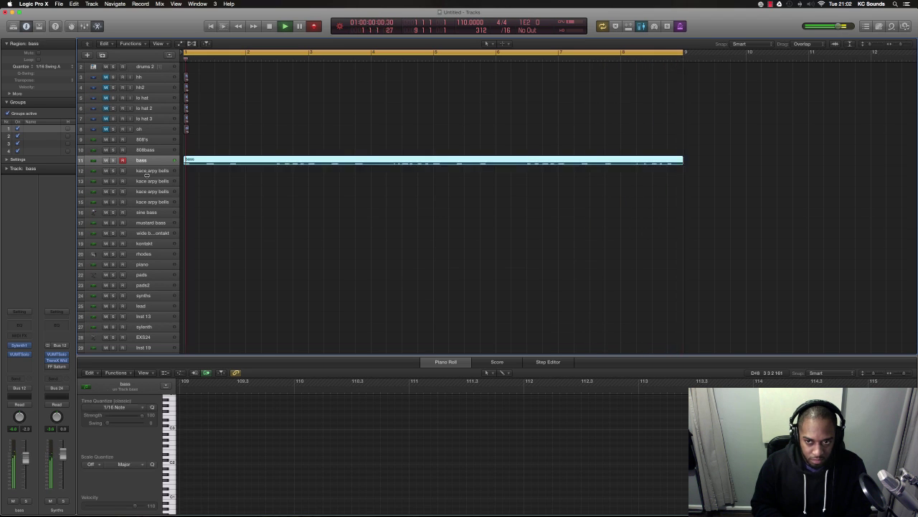
{"action": "key", "text": "space"}
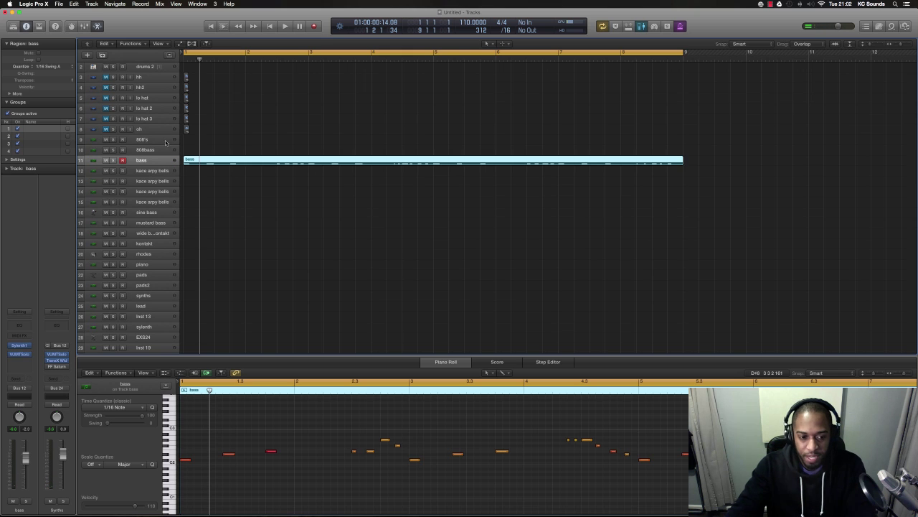
Step: Play the loop and capture a drum part performed over bars 1 to 8 on the drums 2 track
{"action": "key", "text": "space"}
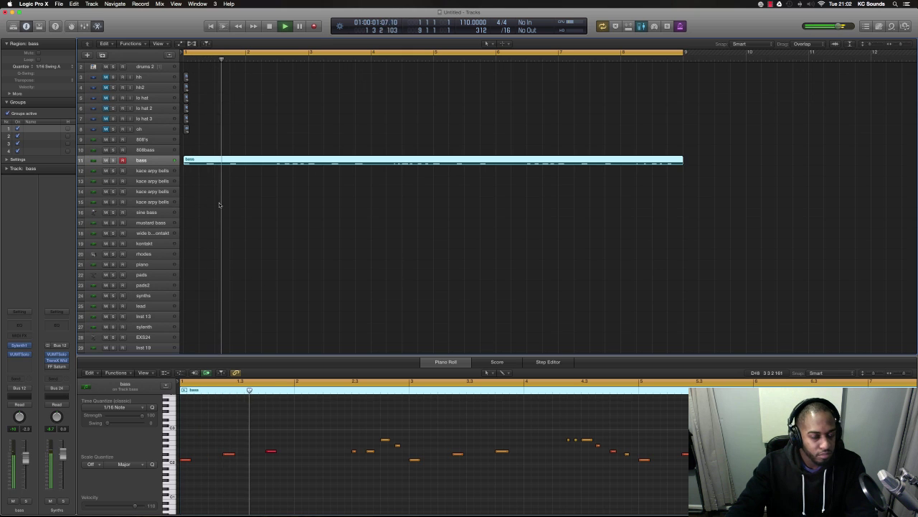
{"action": "scroll", "coordinate": [222, 208], "scroll_direction": "up", "scroll_amount": 2}
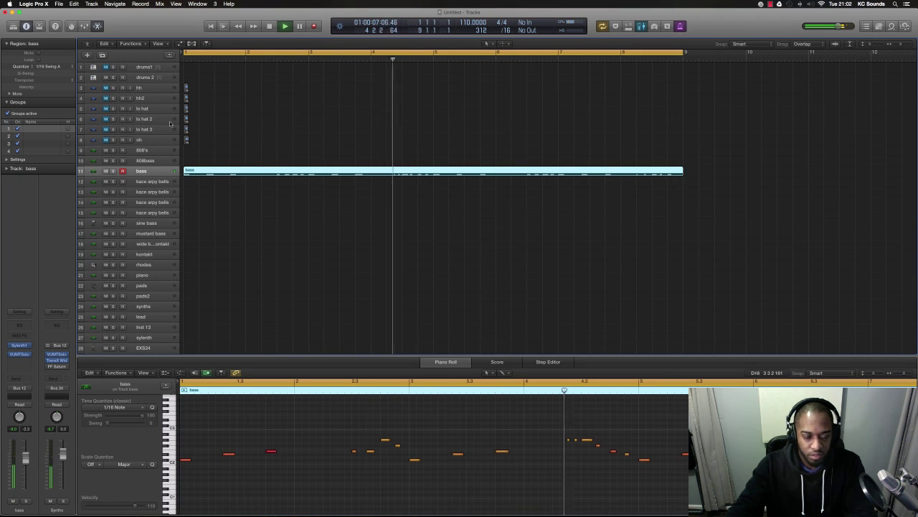
{"action": "left_click", "coordinate": [151, 77]}
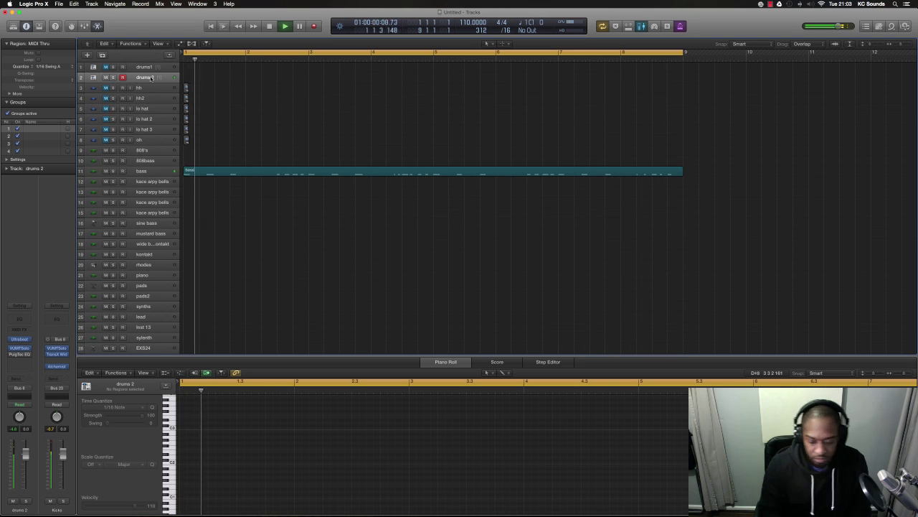
{"action": "key", "text": "space"}
{"action": "key", "text": "r"}
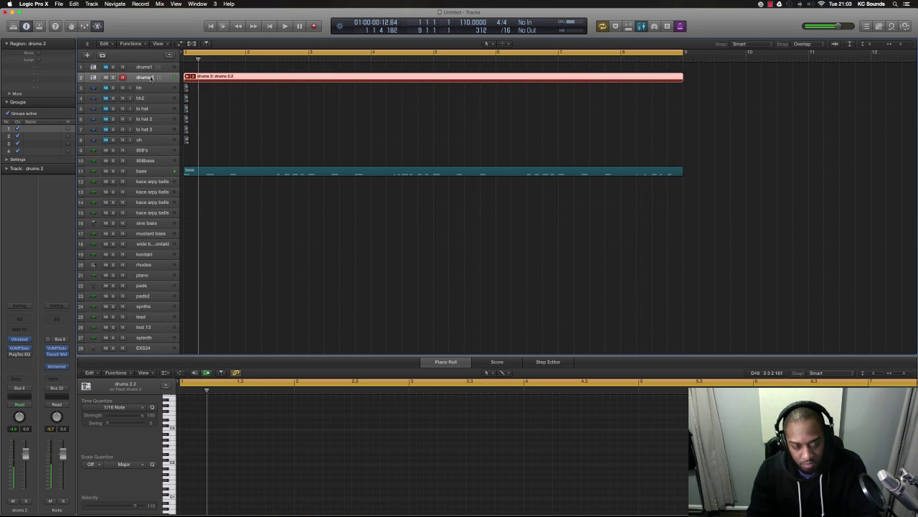
Step: Switch the drums 2 take folder to take drums 2.1 and flatten it, deleting the unused takes
{"action": "left_click", "coordinate": [192, 76]}
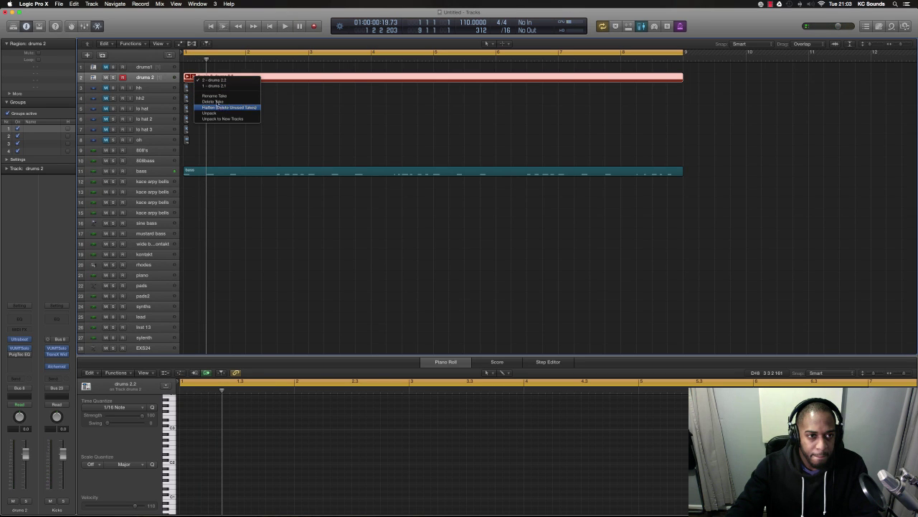
{"action": "left_click", "coordinate": [214, 86]}
{"action": "key", "text": "space"}
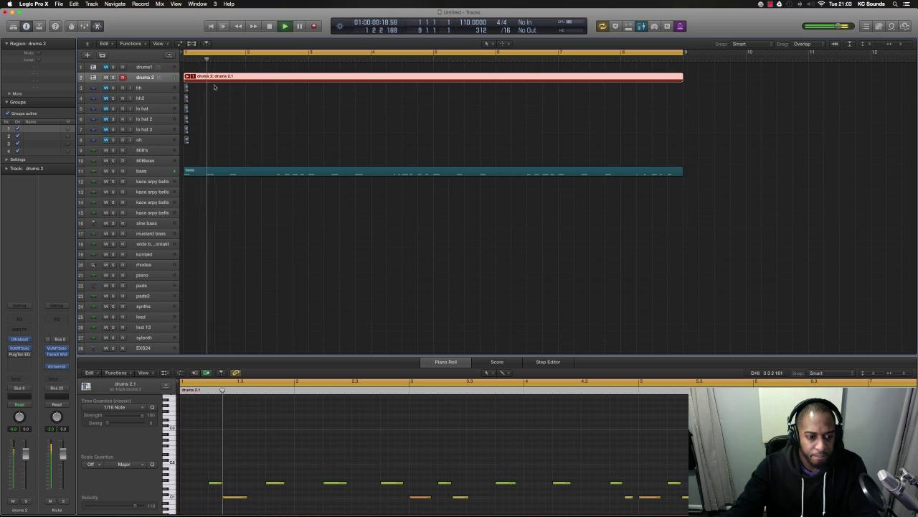
{"action": "left_click", "coordinate": [192, 77]}
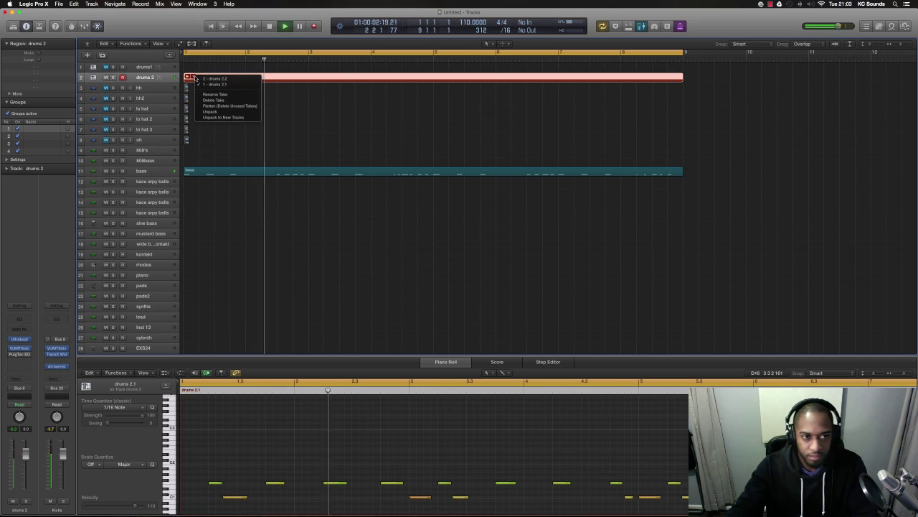
{"action": "left_click", "coordinate": [218, 105]}
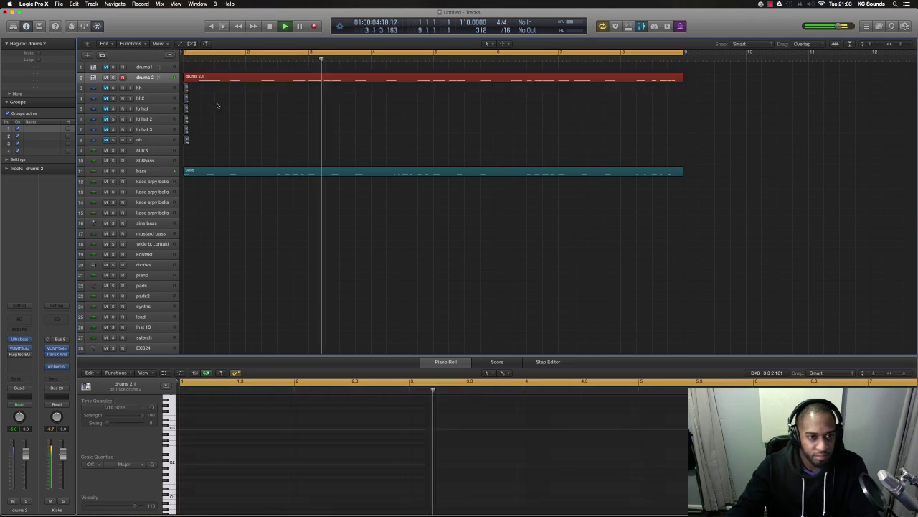
Step: Add a C1 note at the very start of the drums 2.1 region with velocity 100
{"action": "left_click", "coordinate": [231, 80]}
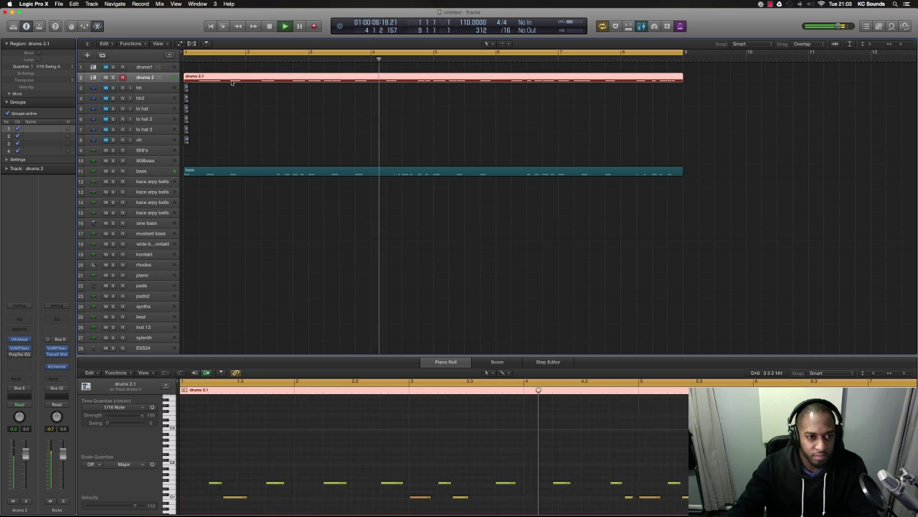
{"action": "key", "text": "space"}
{"action": "left_click", "coordinate": [185, 495]}
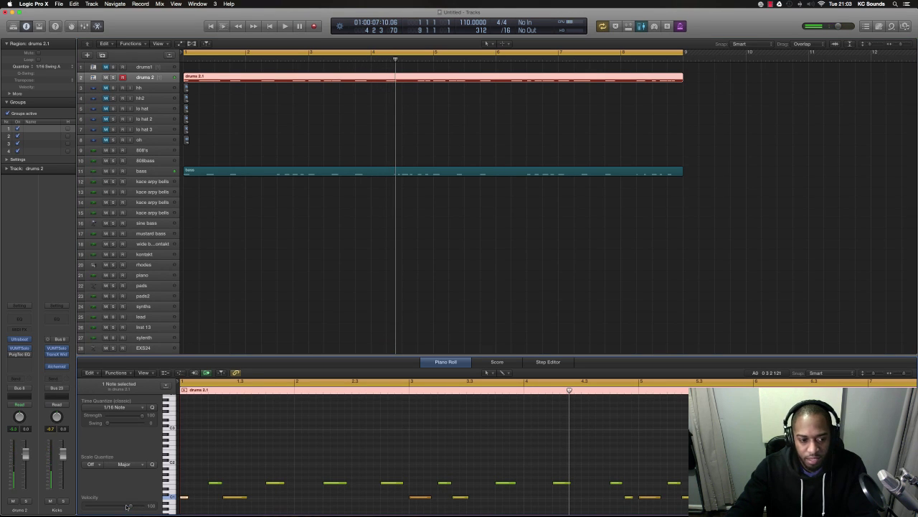
Step: Play along with the loop and capture a bells part over bars 1 to 8 on kace arpy bells track 12
{"action": "left_click", "coordinate": [148, 183]}
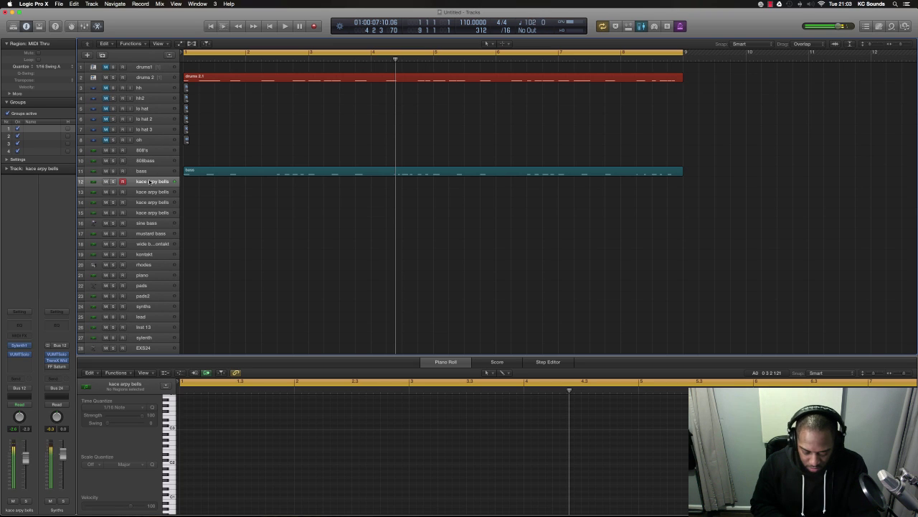
{"action": "key", "text": "space"}
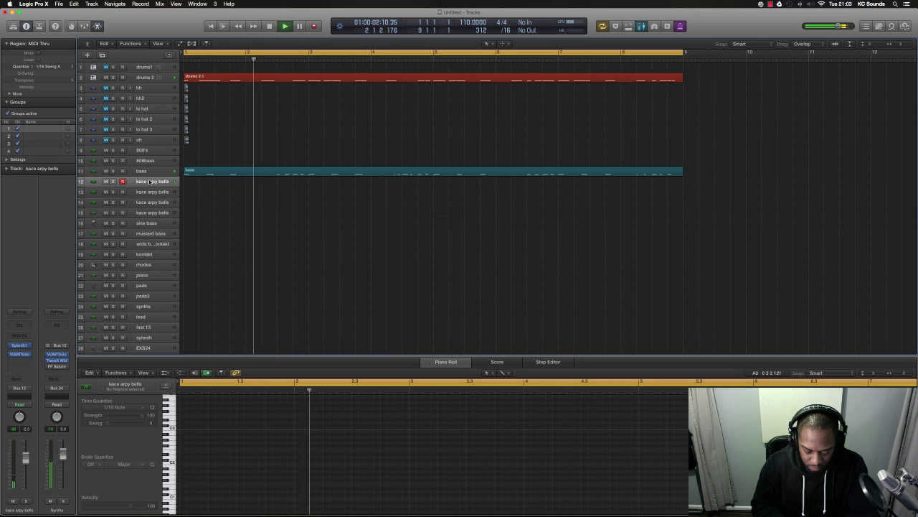
{"action": "key", "text": "space"}
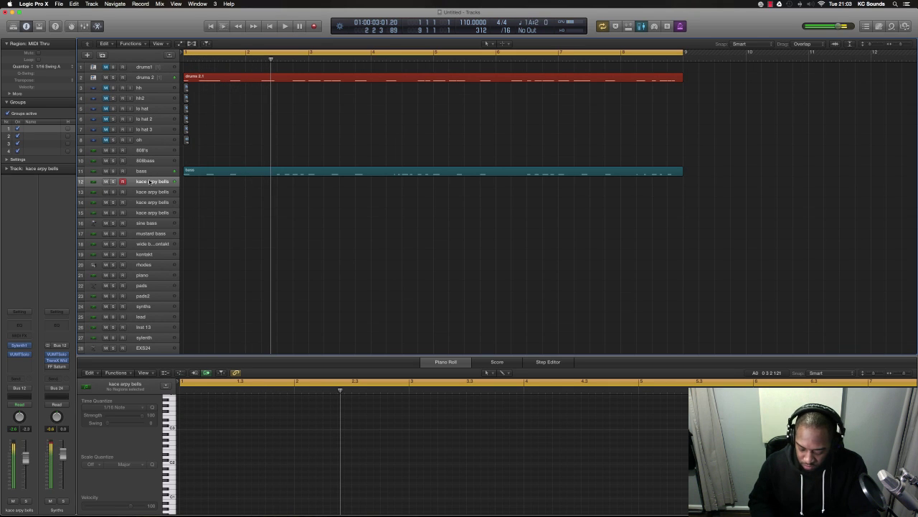
{"action": "key", "text": "space"}
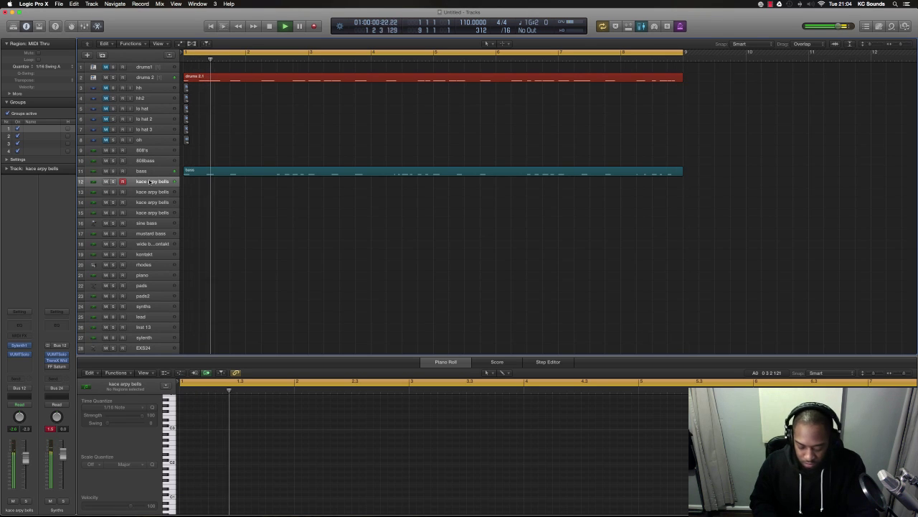
{"action": "key", "text": "space"}
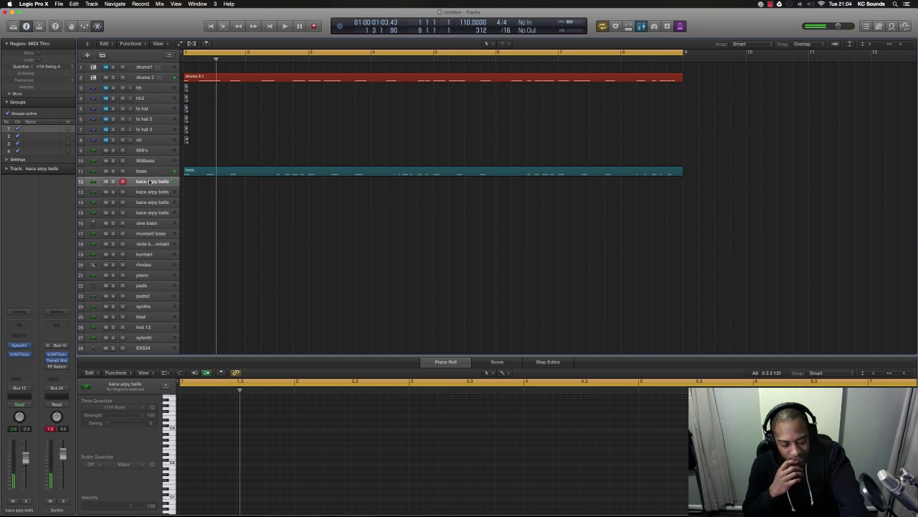
{"action": "key", "text": "shift+r"}
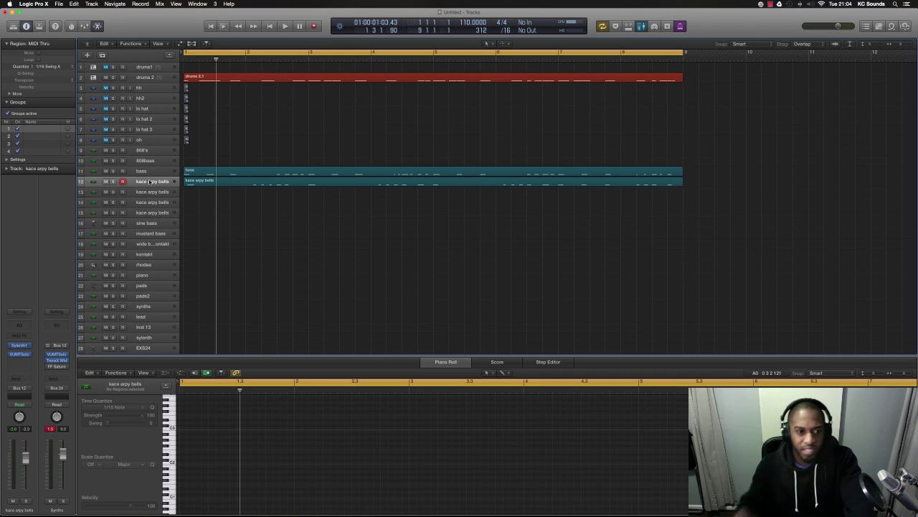
Step: Set the volume of track 12 to -5.7 dB and move its bells region to start at bar 9
{"action": "key", "text": "space"}
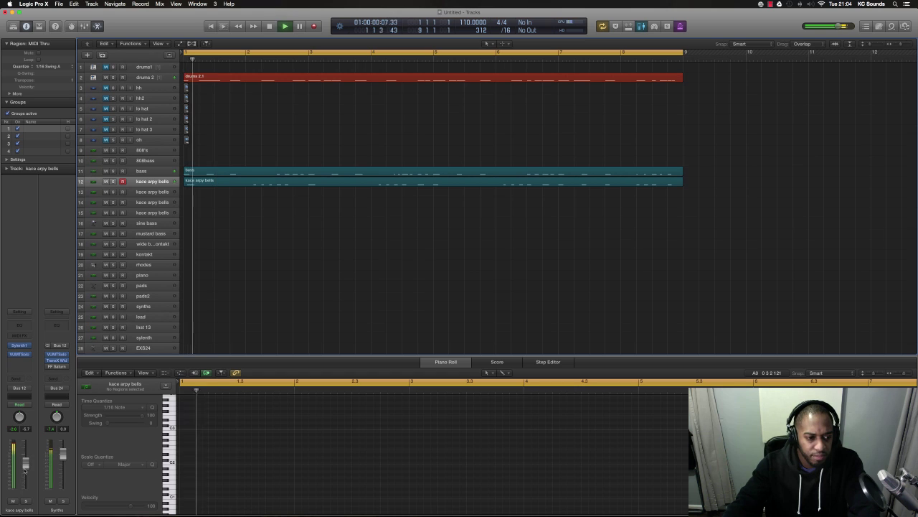
{"action": "left_click_drag", "start_coordinate": [264, 183], "coordinate": [765, 185]}
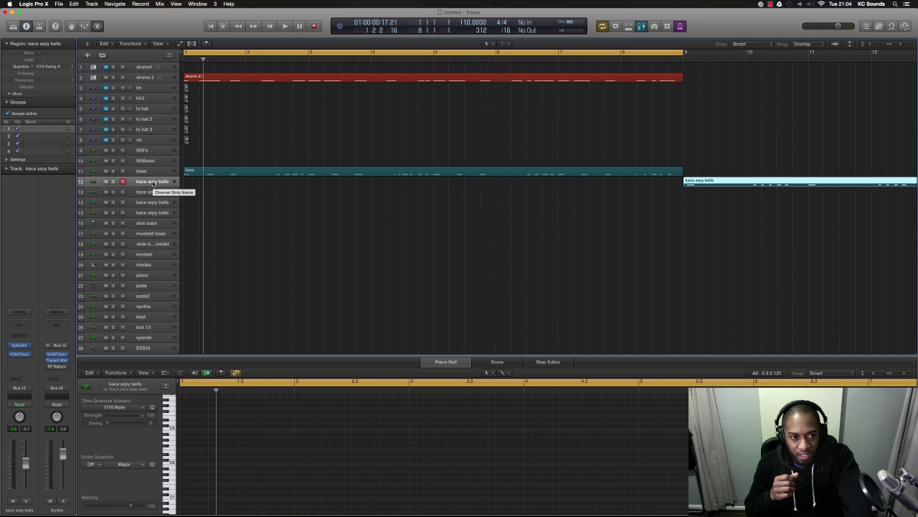
Step: Capture a second bells part over bars 1 to 8 on kace arpy bells track 12
{"action": "key", "text": "space"}
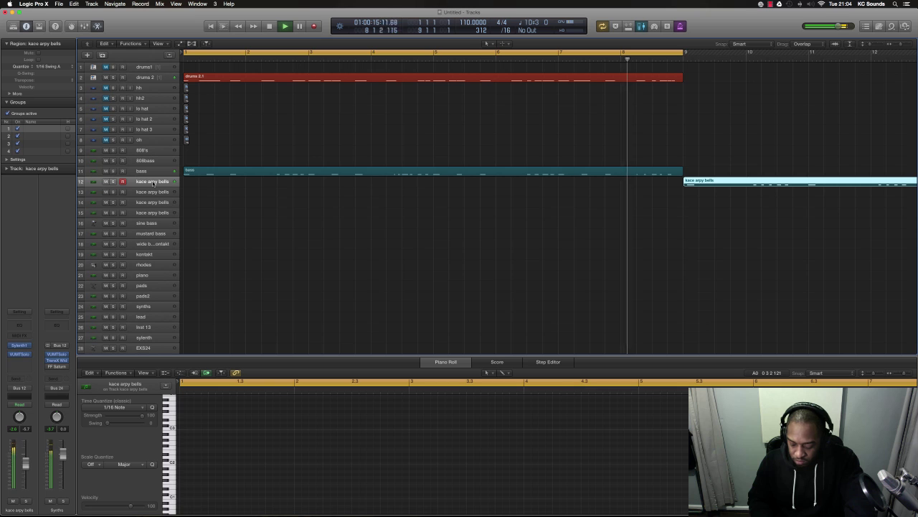
{"action": "key", "text": "space"}
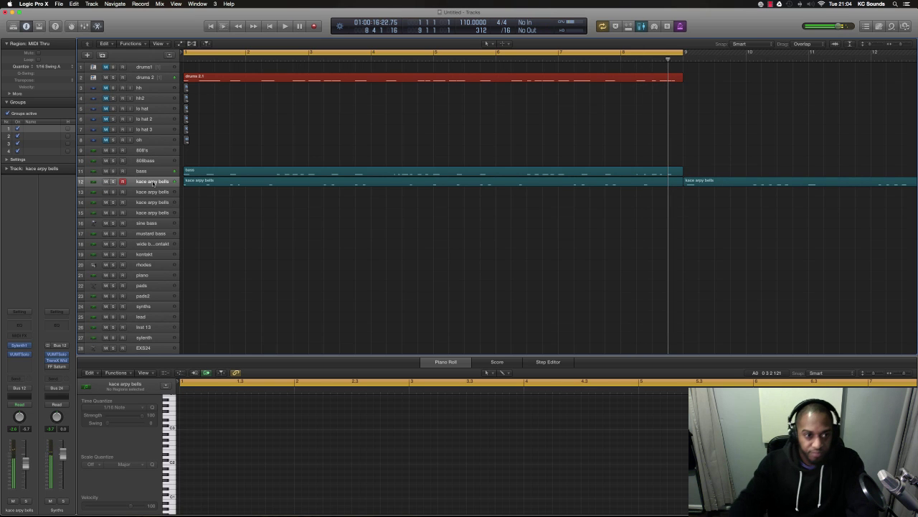
Step: Set the volume of kace arpy bells track 13 to -9.2 dB and move both regions on track 12 to bars 9 and 17
{"action": "left_click", "coordinate": [154, 192]}
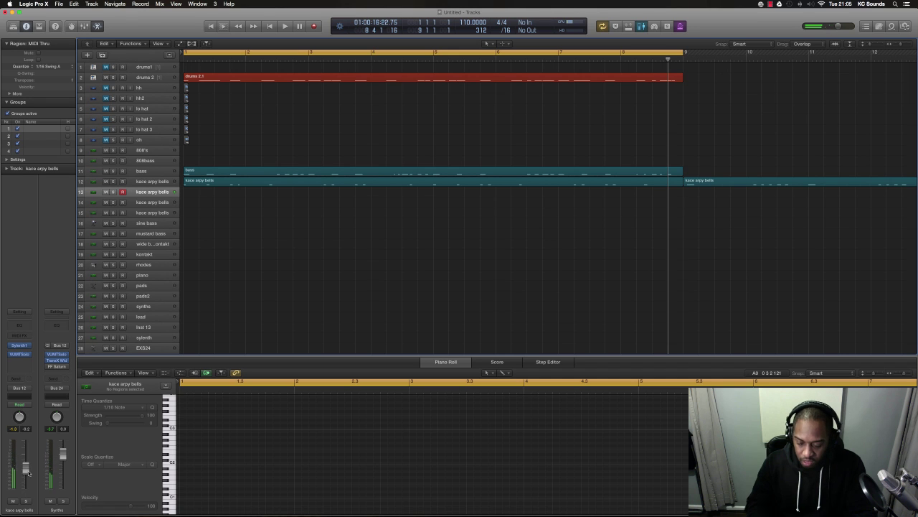
{"action": "scroll", "coordinate": [330, 268], "scroll_direction": "down", "scroll_amount": 1}
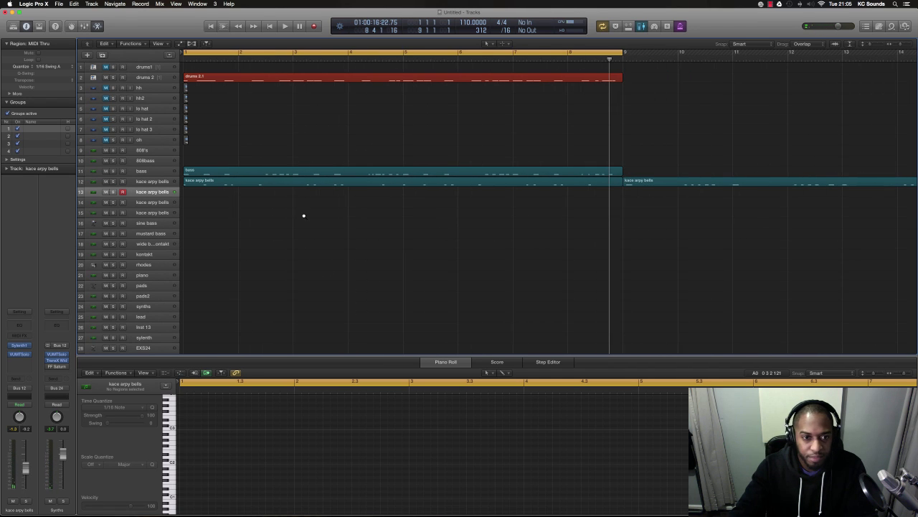
{"action": "scroll", "coordinate": [274, 191], "scroll_direction": "down", "scroll_amount": 2}
{"action": "left_click_drag", "start_coordinate": [257, 185], "coordinate": [683, 185]}
Step: Rehearse over the loop and capture a third bells part over bars 1 to 8 on kace arpy bells track 12
{"action": "left_click", "coordinate": [153, 182]}
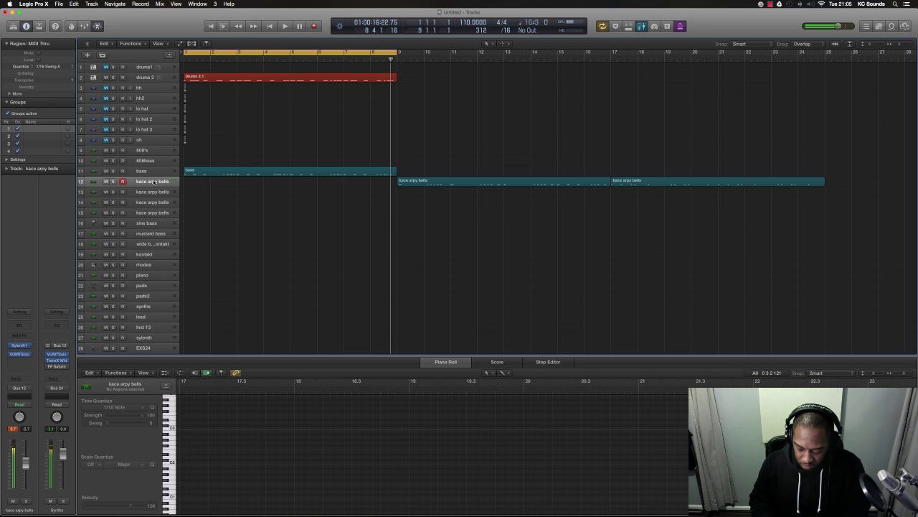
{"action": "key", "text": "space"}
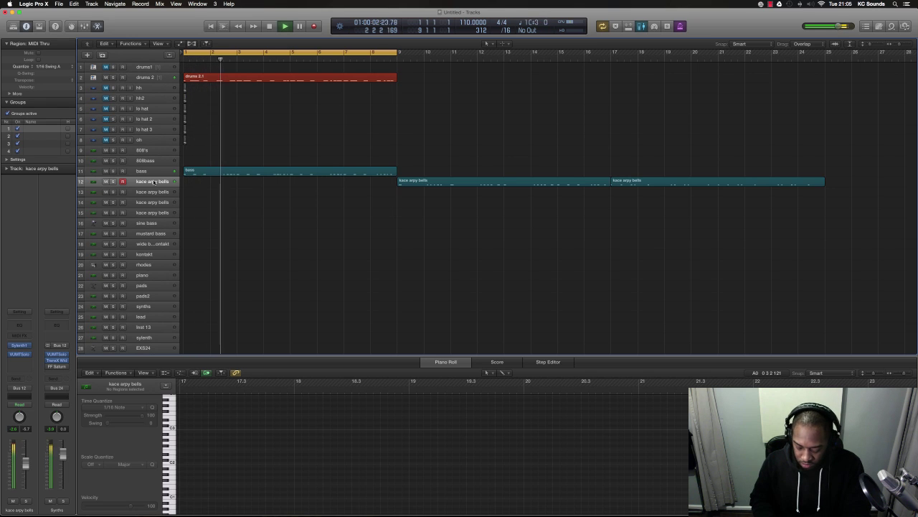
{"action": "key", "text": "space"}
{"action": "key", "text": "space"}
{"action": "key", "text": "space"}
{"action": "key", "text": "space"}
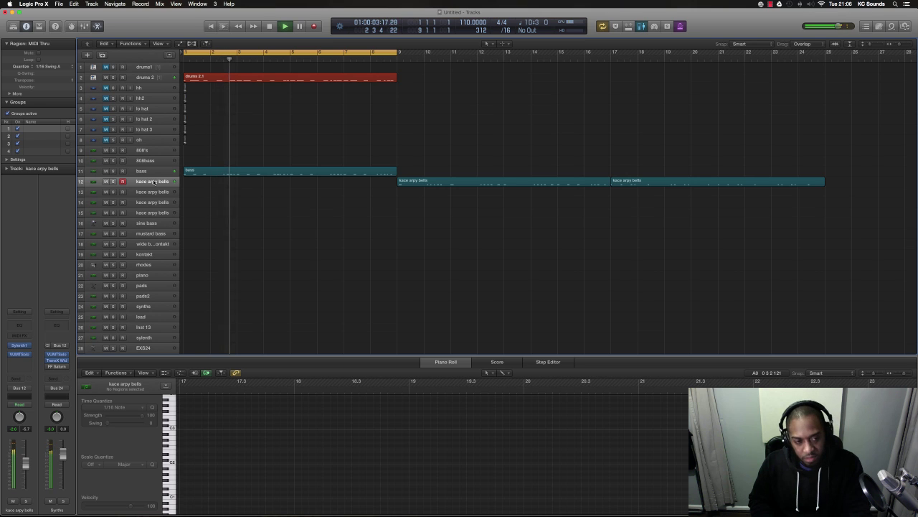
{"action": "key", "text": "space"}
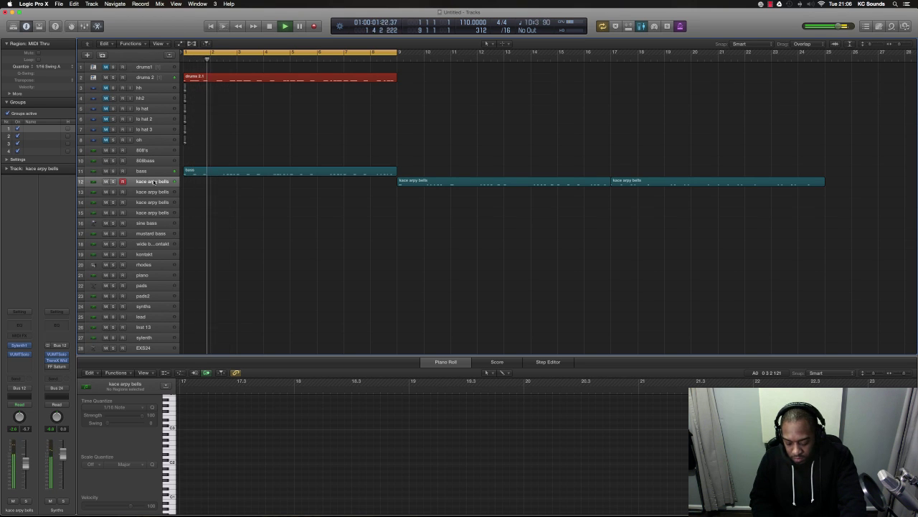
{"action": "key", "text": "space"}
{"action": "key", "text": "space"}
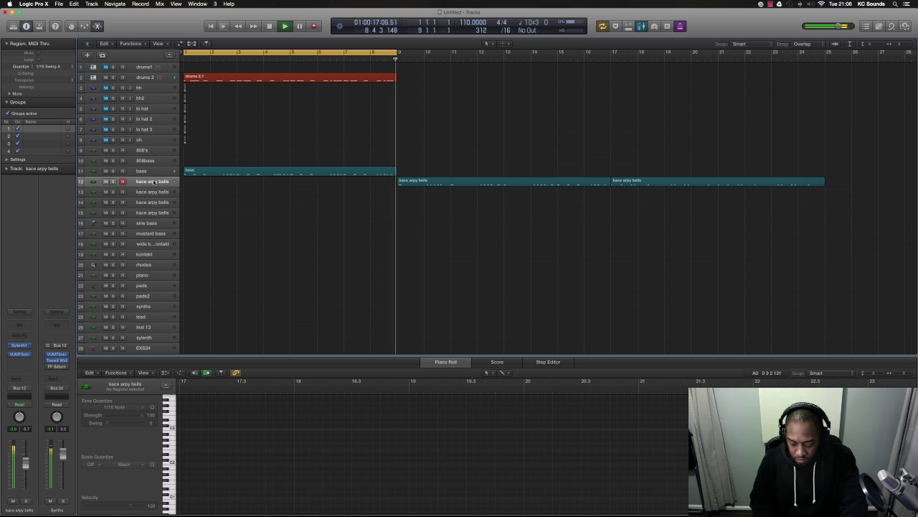
{"action": "key", "text": "space"}
{"action": "key", "text": "space"}
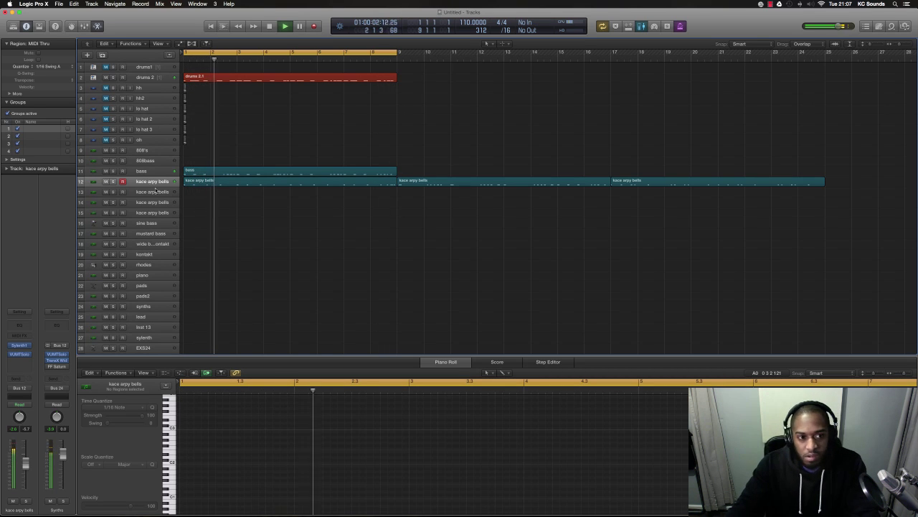
Step: Play and capture a bells part over bars 1 to 8 on kace arpy bells track 13, choosing take 2 for playback
{"action": "left_click", "coordinate": [157, 191]}
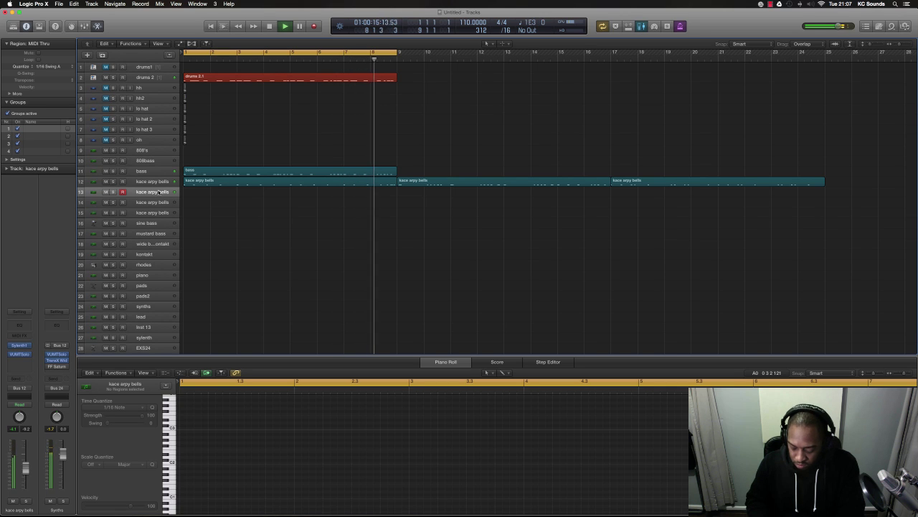
{"action": "key", "text": "shift+r"}
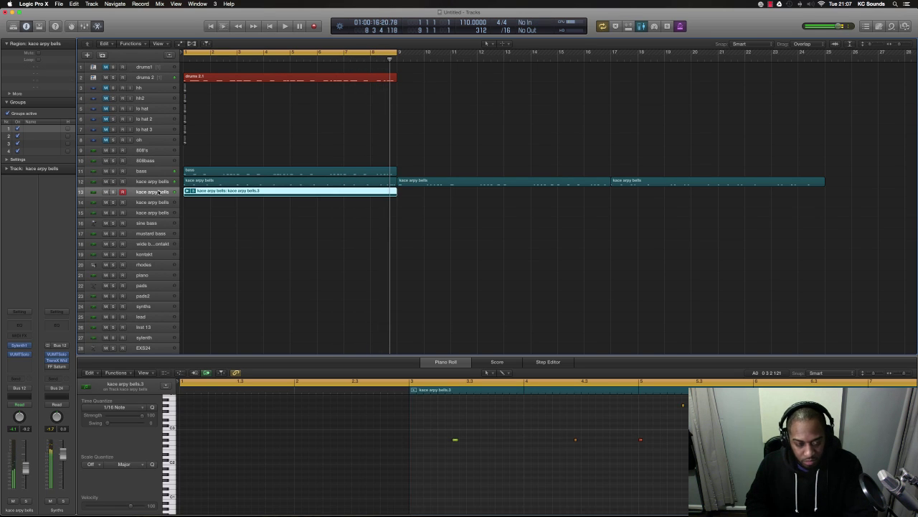
{"action": "key", "text": "space"}
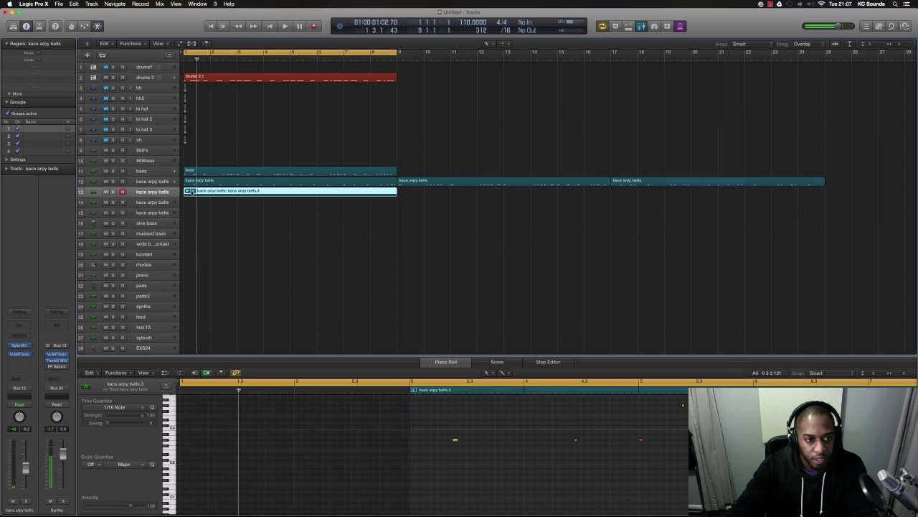
{"action": "left_click", "coordinate": [191, 192]}
{"action": "left_click", "coordinate": [214, 203]}
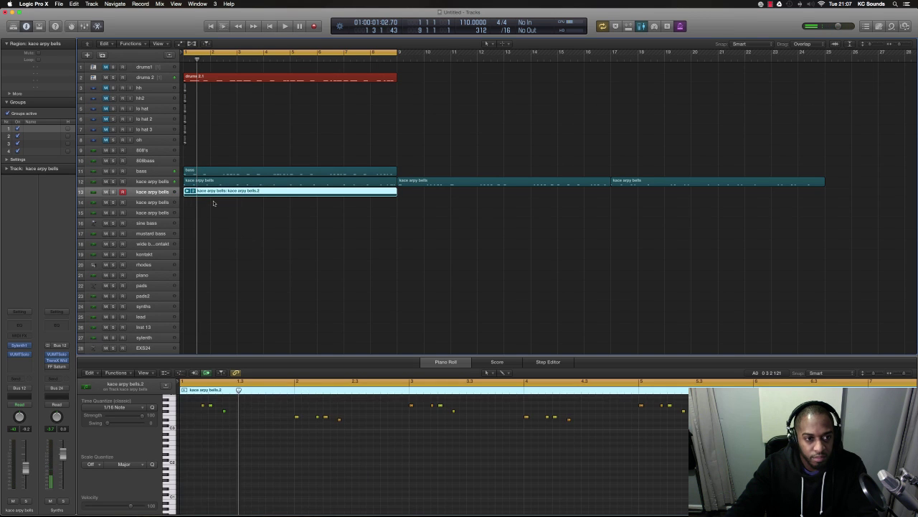
{"action": "key", "text": "space"}
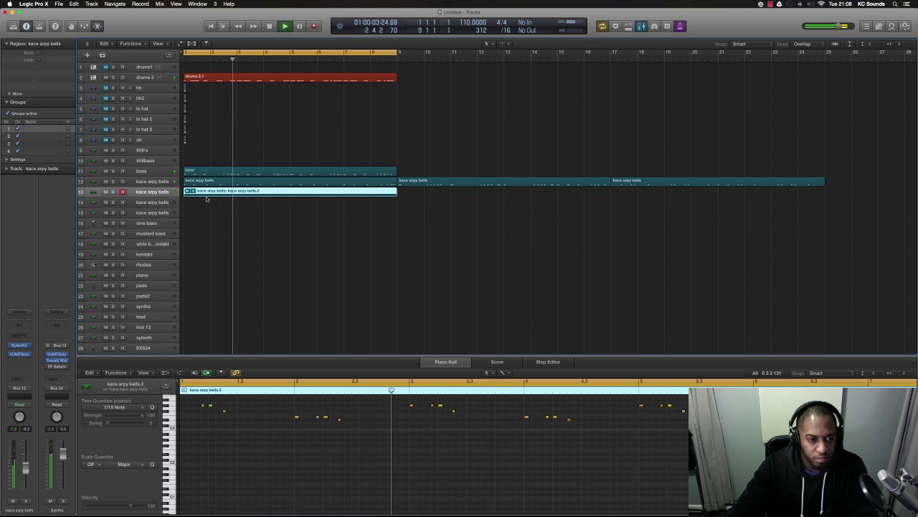
Step: Add a Channel EQ to the bass track and raise its low-cut frequency to about 130 Hz
{"action": "left_click", "coordinate": [157, 171]}
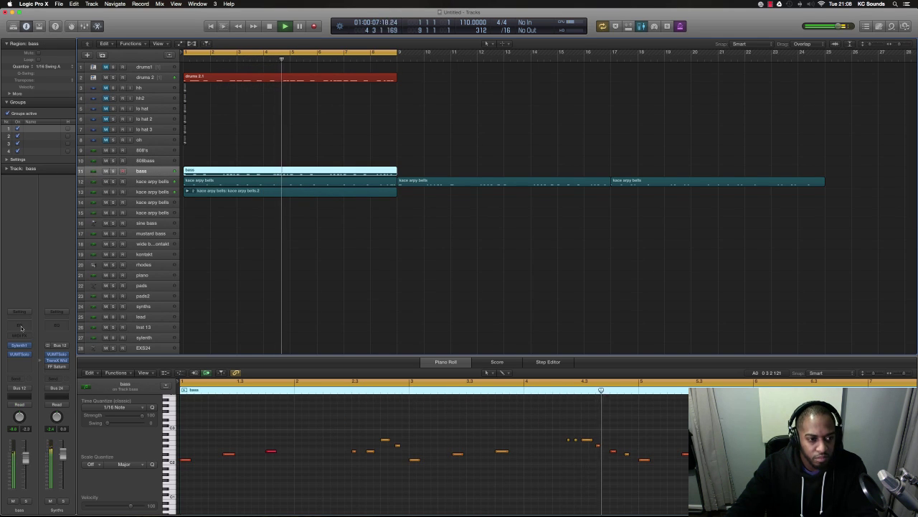
{"action": "left_click", "coordinate": [20, 326]}
{"action": "left_click_drag", "start_coordinate": [118, 152], "coordinate": [145, 152]}
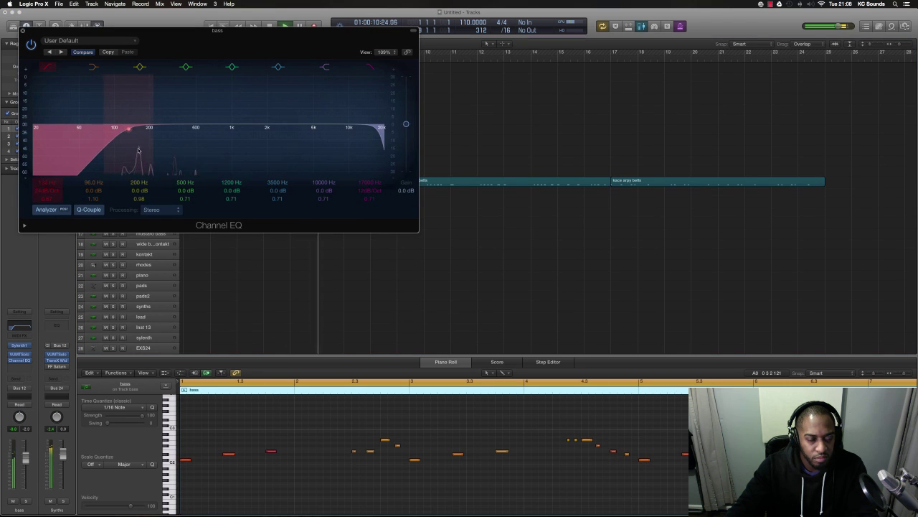
{"action": "left_click", "coordinate": [24, 31]}
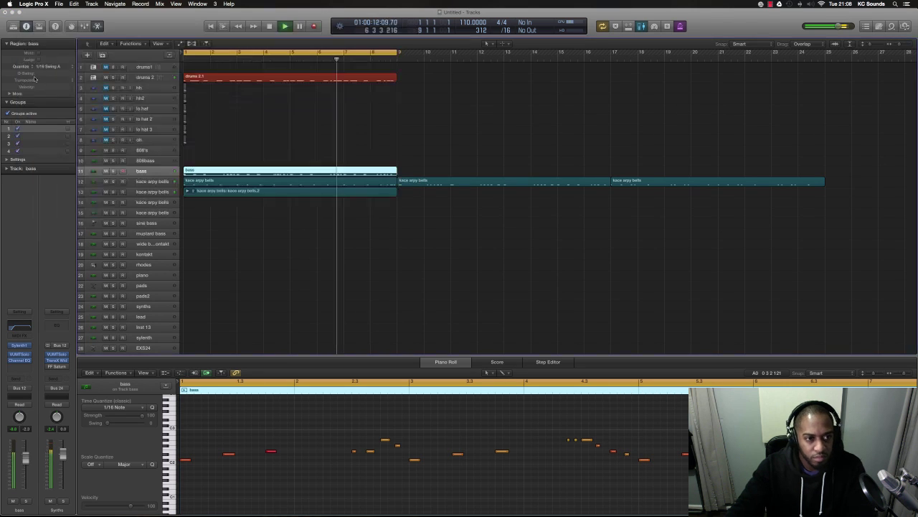
Step: Select the 808's track for live playing, dismiss the system overload alert and restart loop playback
{"action": "left_click", "coordinate": [151, 161]}
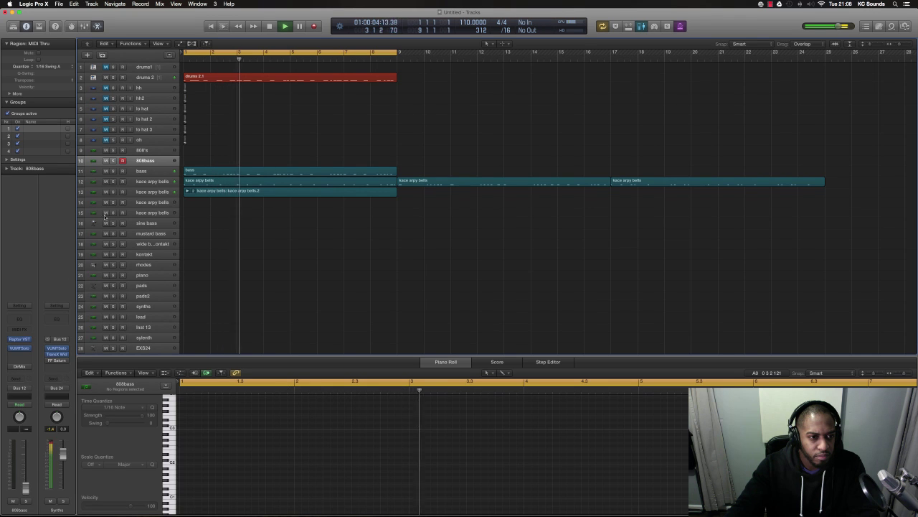
{"action": "key", "text": "Up"}
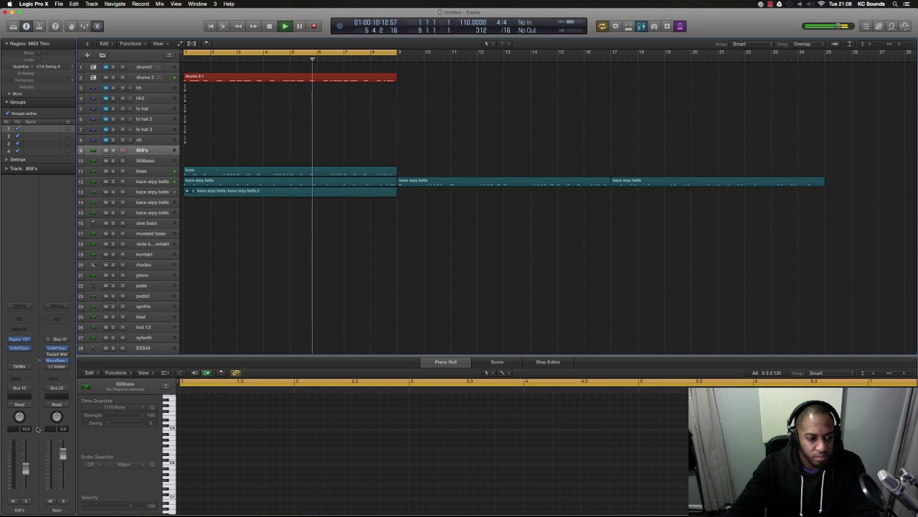
{"action": "key", "text": "super+Left"}
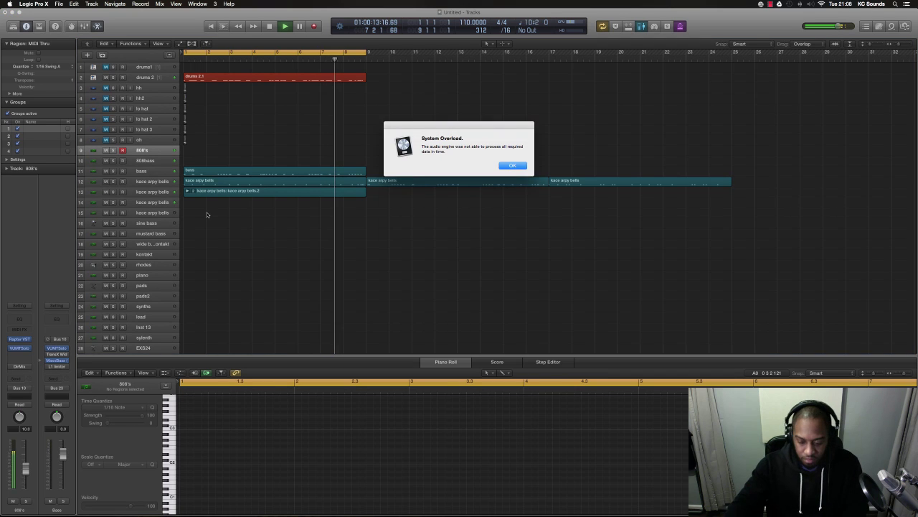
{"action": "key", "text": "Return"}
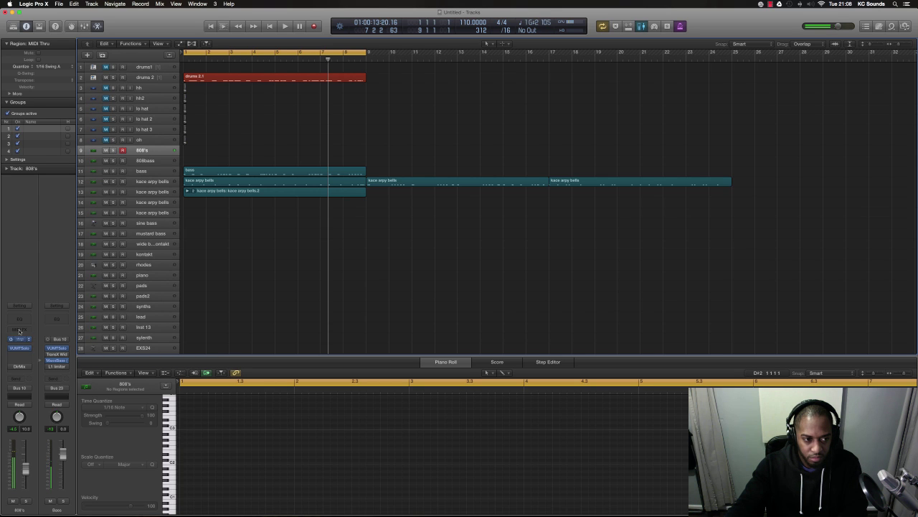
{"action": "key", "text": "Return"}
{"action": "key", "text": "space"}
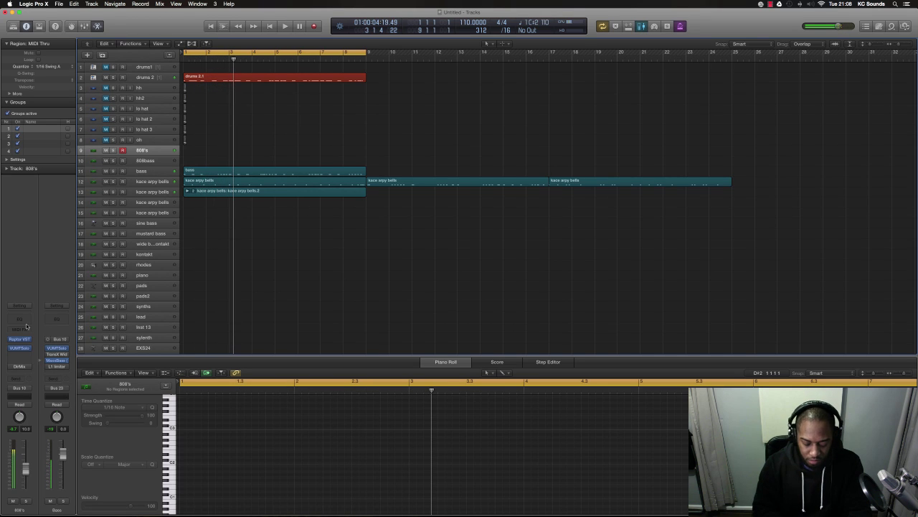
Step: Rehearse an 808 bass line over the loop and capture it as takes over bars 1 to 8 on the 808's track
{"action": "key", "text": "Return"}
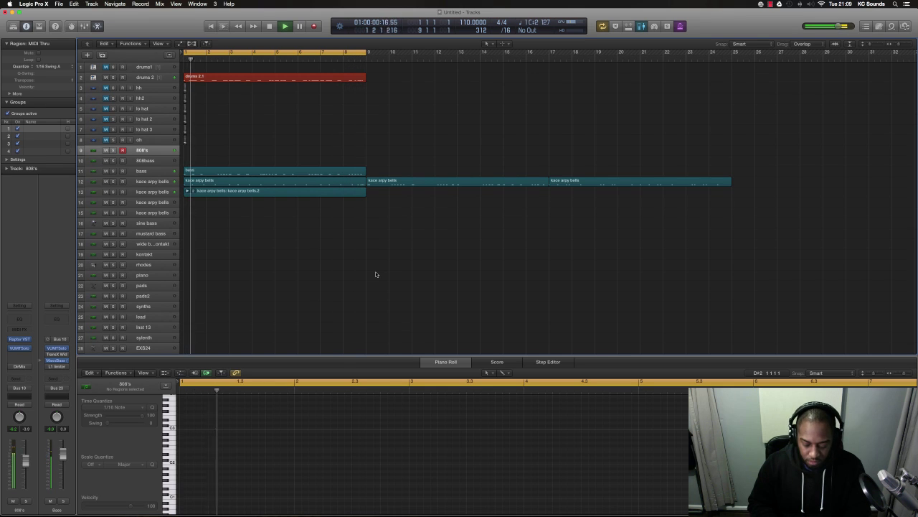
{"action": "key", "text": "space"}
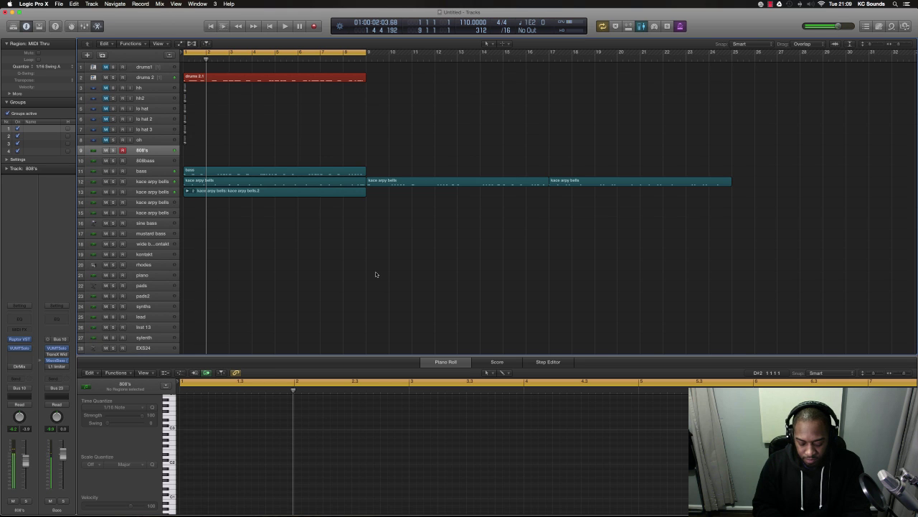
{"action": "key", "text": "space"}
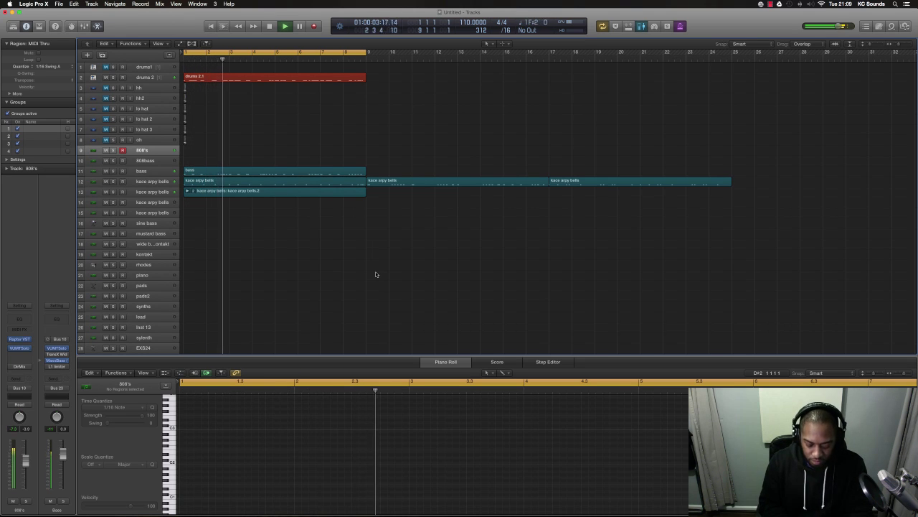
{"action": "key", "text": "Return"}
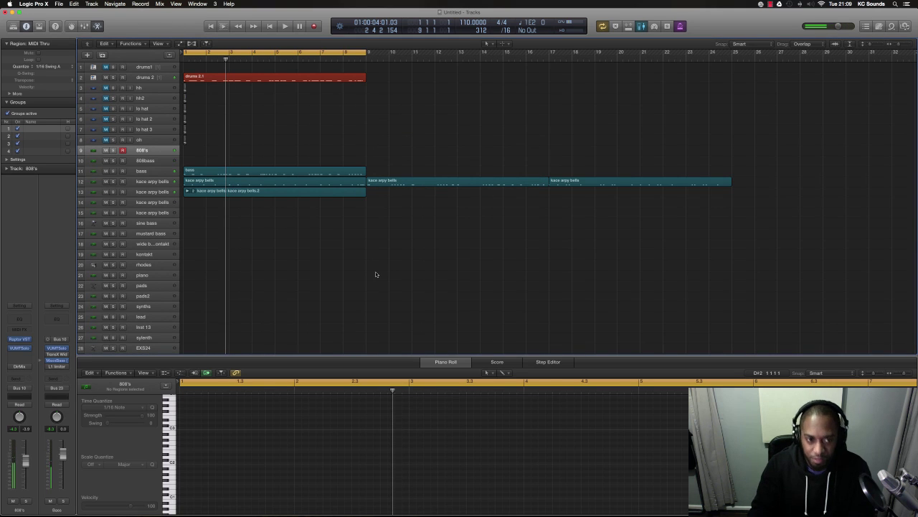
{"action": "key", "text": "space"}
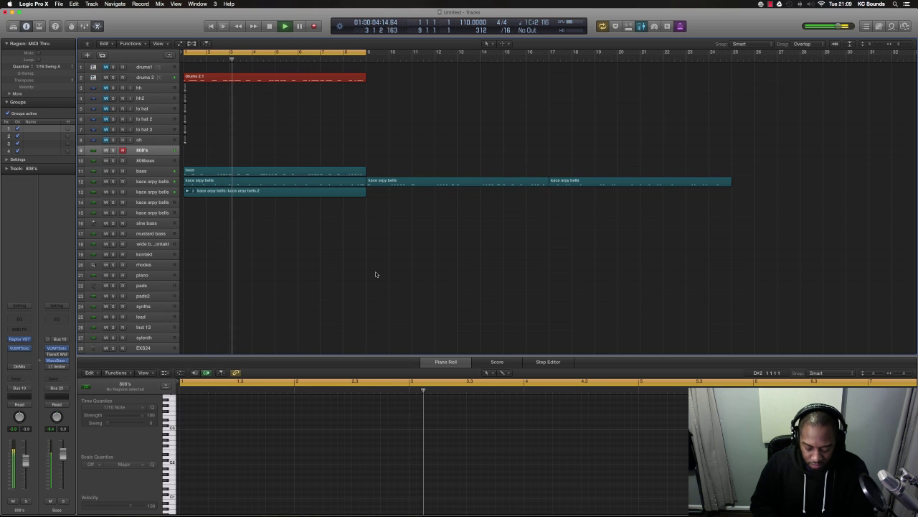
{"action": "key", "text": "space"}
{"action": "key", "text": "space"}
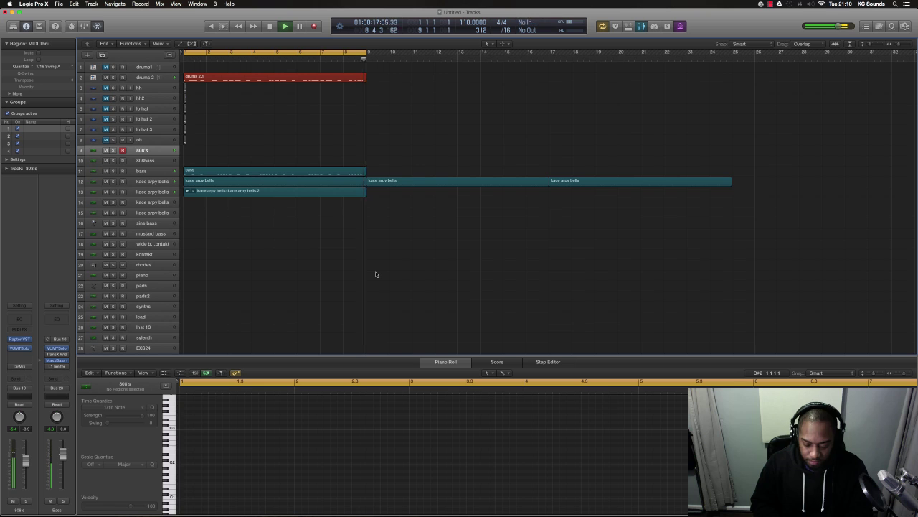
{"action": "key", "text": "space"}
{"action": "key", "text": "shift+r"}
{"action": "key", "text": "space"}
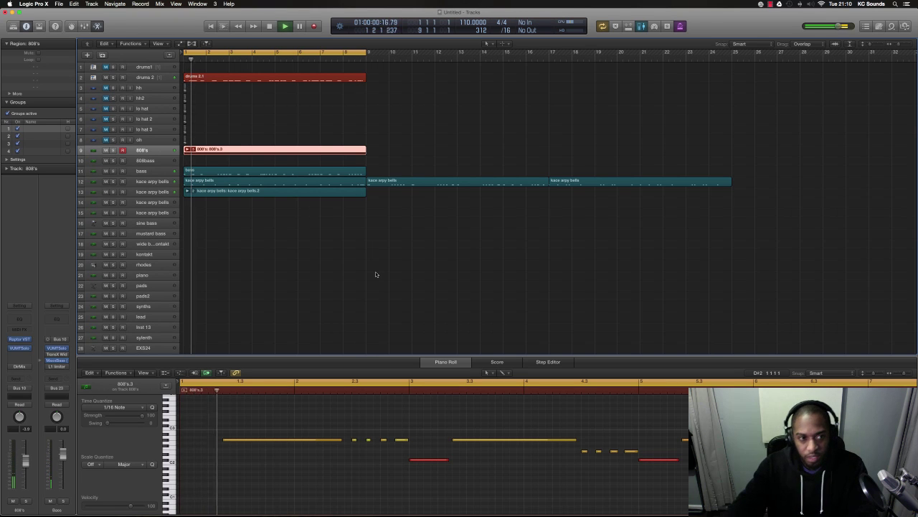
{"action": "key", "text": "space"}
Step: Try to flatten the 808's take folder to take 3
{"action": "left_click", "coordinate": [191, 149]}
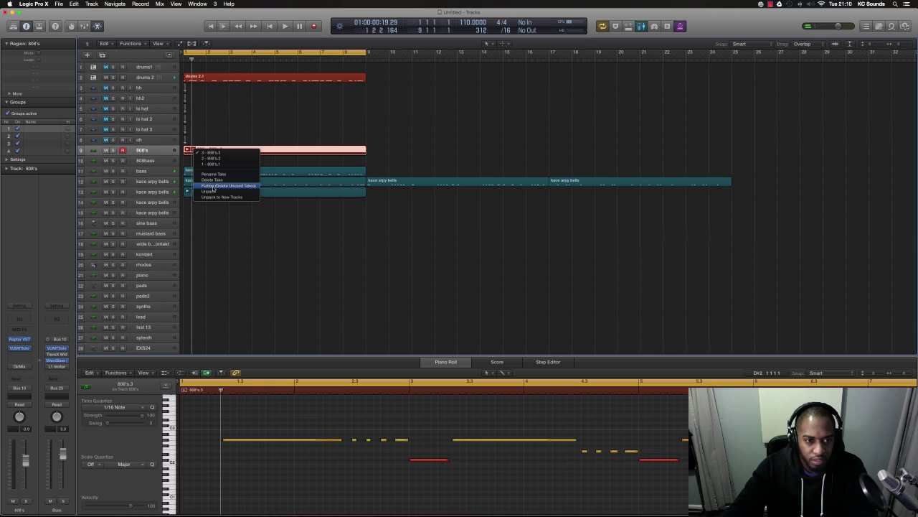
{"action": "left_click", "coordinate": [214, 188]}
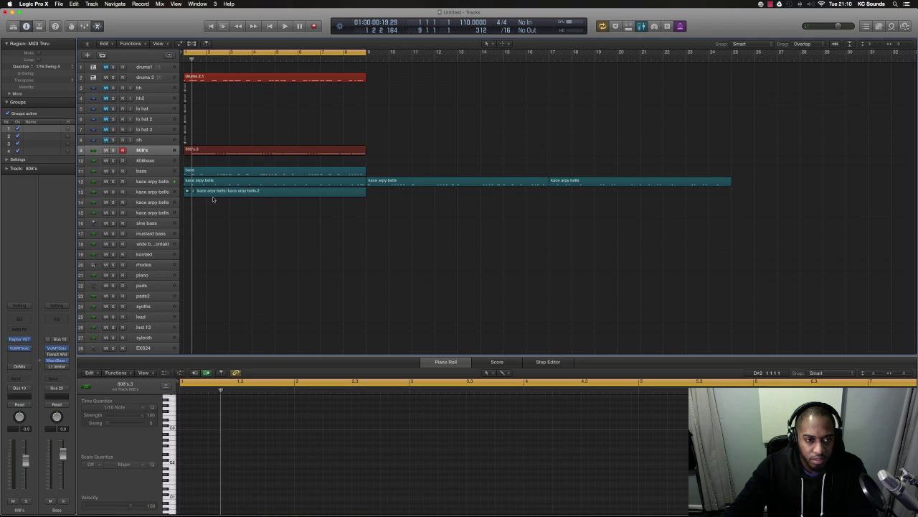
{"action": "left_click", "coordinate": [192, 149]}
Step: Switch the 808's folder to take 2, lower its first note to C#2 and lengthen that note to 0 1 2 0
{"action": "left_click", "coordinate": [192, 149]}
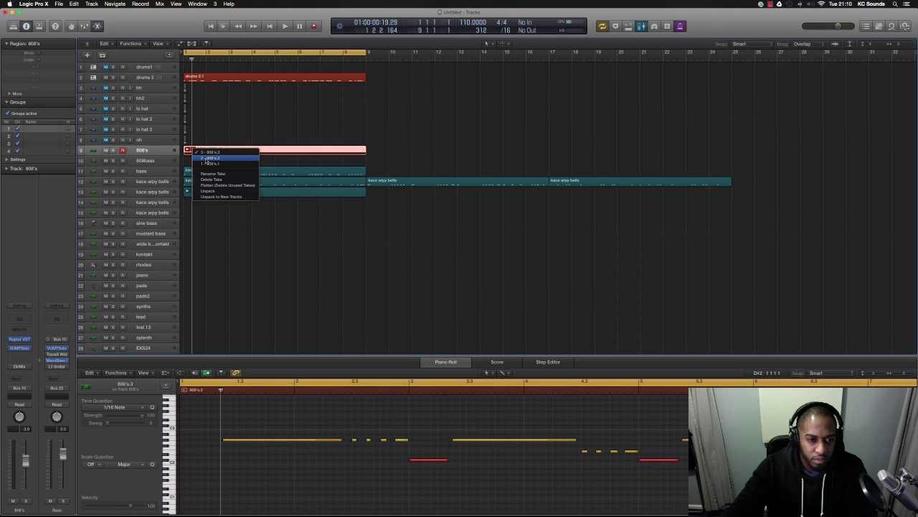
{"action": "left_click", "coordinate": [208, 158]}
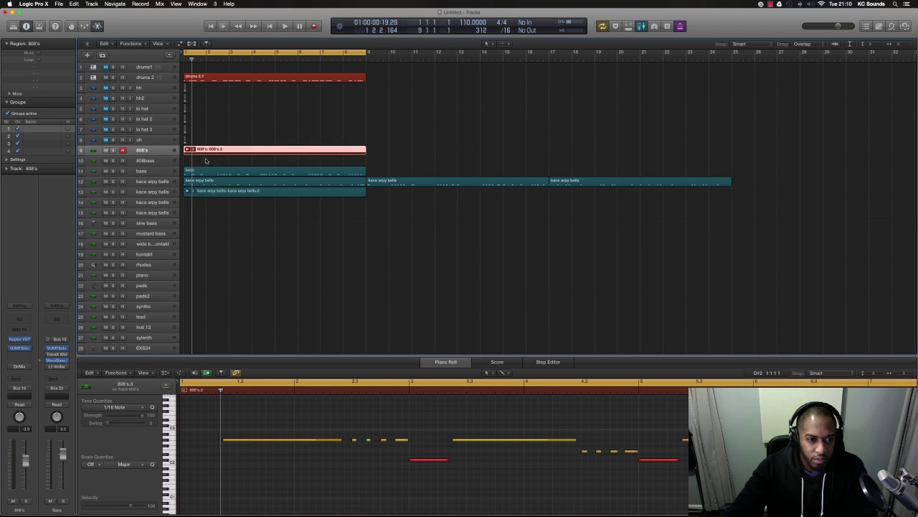
{"action": "left_click", "coordinate": [184, 451]}
{"action": "mouse_move", "coordinate": [184, 451]}
{"action": "left_mouse_down"}
{"action": "mouse_move", "coordinate": [184, 470]}
{"action": "mouse_move", "coordinate": [183, 462]}
{"action": "left_mouse_up"}
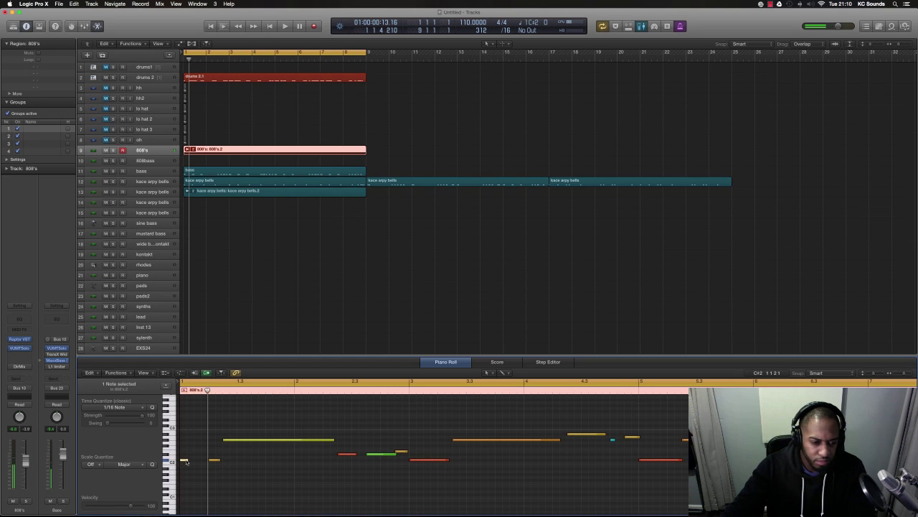
{"action": "left_click_drag", "start_coordinate": [185, 461], "coordinate": [208, 463]}
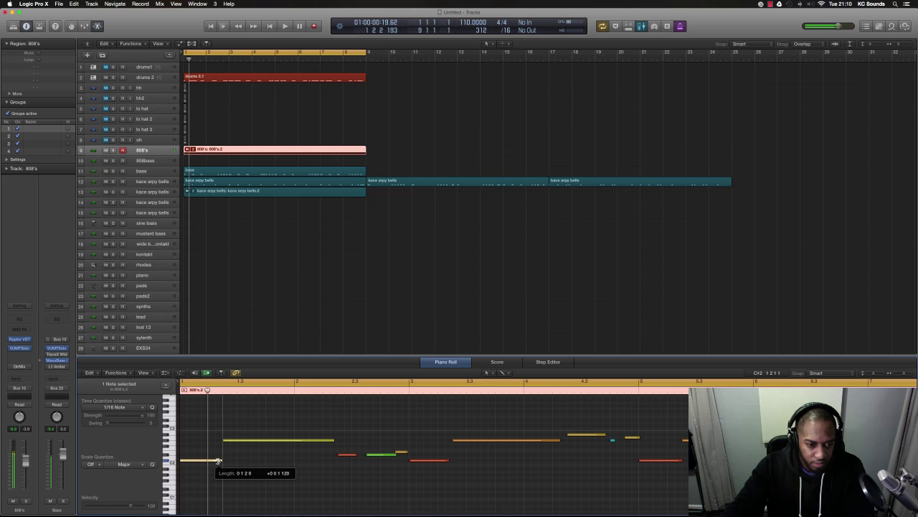
{"action": "left_click_drag", "start_coordinate": [219, 461], "coordinate": [219, 463]}
{"action": "key", "text": "space"}
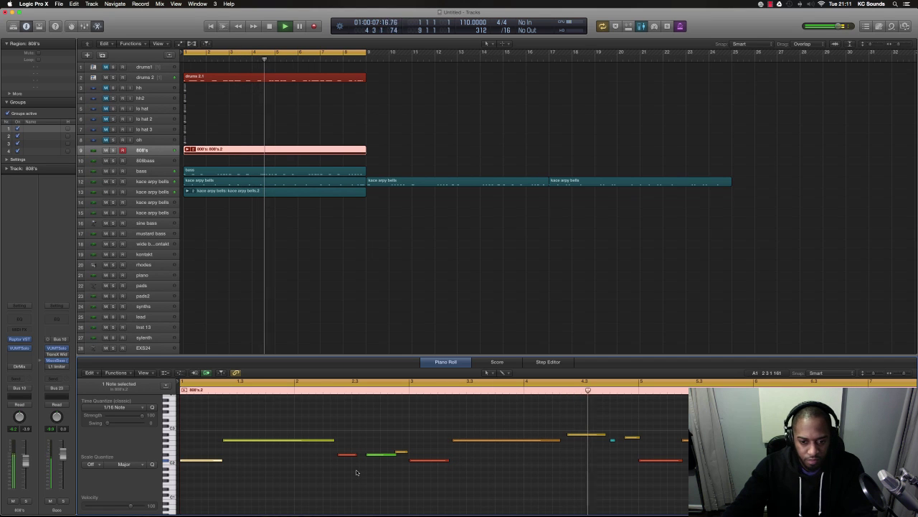
Step: Audition take 1 of the 808's folder over the loop
{"action": "left_click", "coordinate": [196, 152]}
{"action": "left_click", "coordinate": [212, 163]}
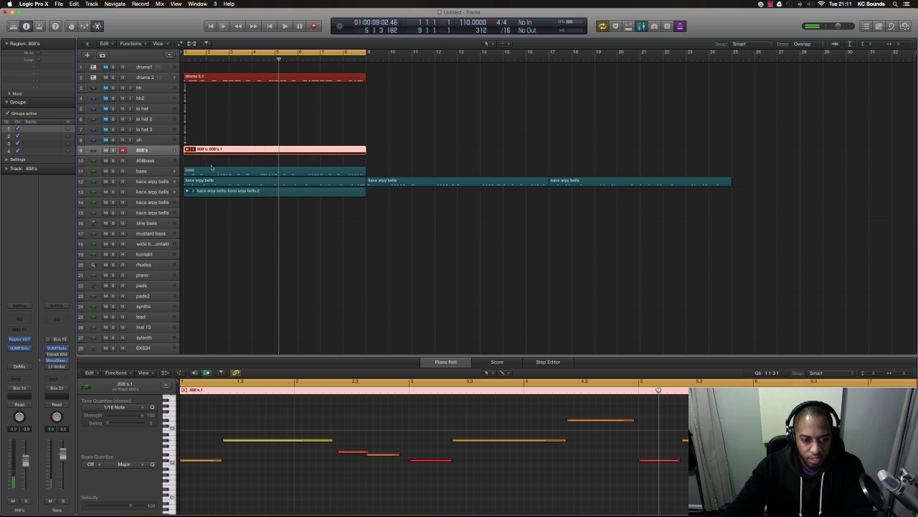
{"action": "key", "text": "space"}
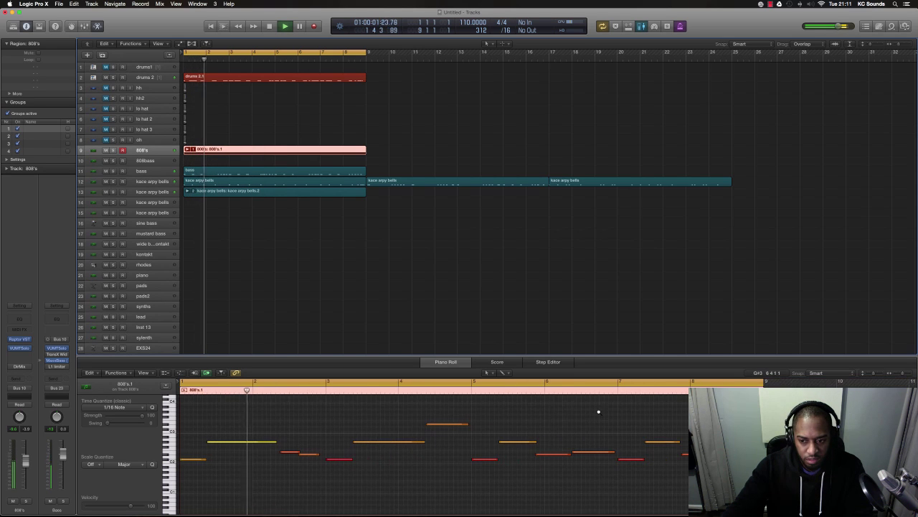
{"action": "key", "text": "space"}
Step: Switch the 808's folder to take 3 and lower the pitch of its first note
{"action": "left_click", "coordinate": [197, 153]}
{"action": "left_click", "coordinate": [206, 155]}
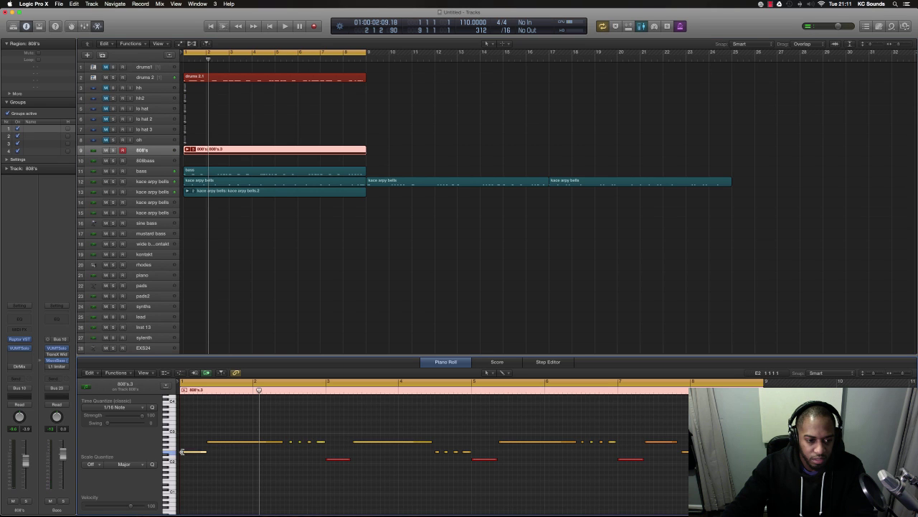
{"action": "left_click_drag", "start_coordinate": [189, 454], "coordinate": [190, 460]}
{"action": "key", "text": "space"}
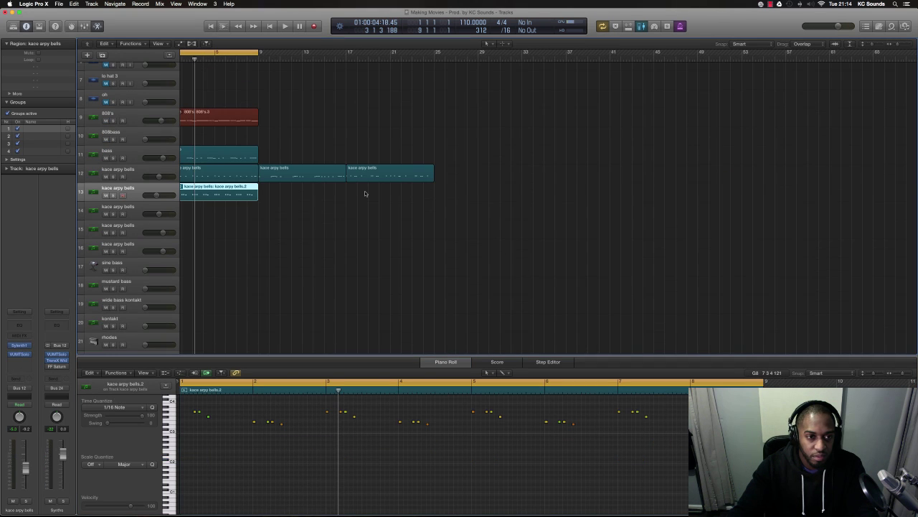
Step: Play the loop with kace arpy bells track 14 selected for rehearsing, and mute kace arpy bells tracks 13 and 12
{"action": "key", "text": "space"}
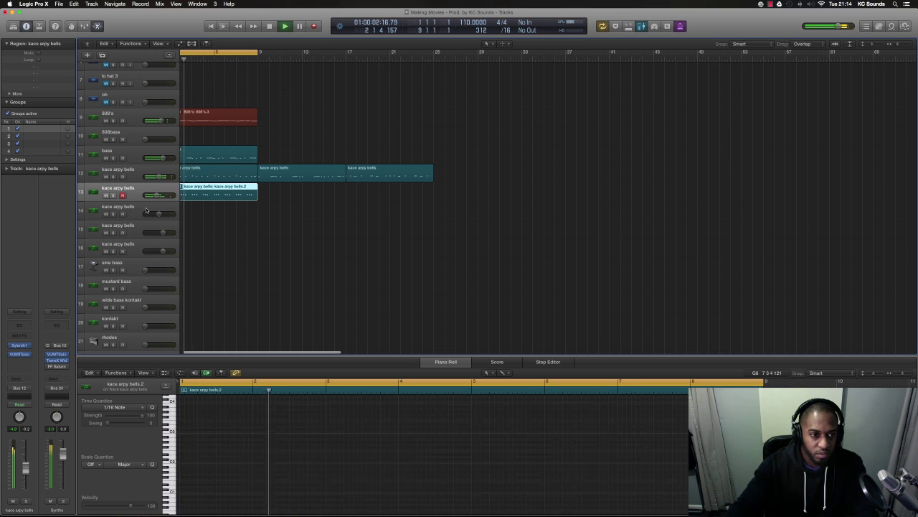
{"action": "left_click", "coordinate": [146, 210]}
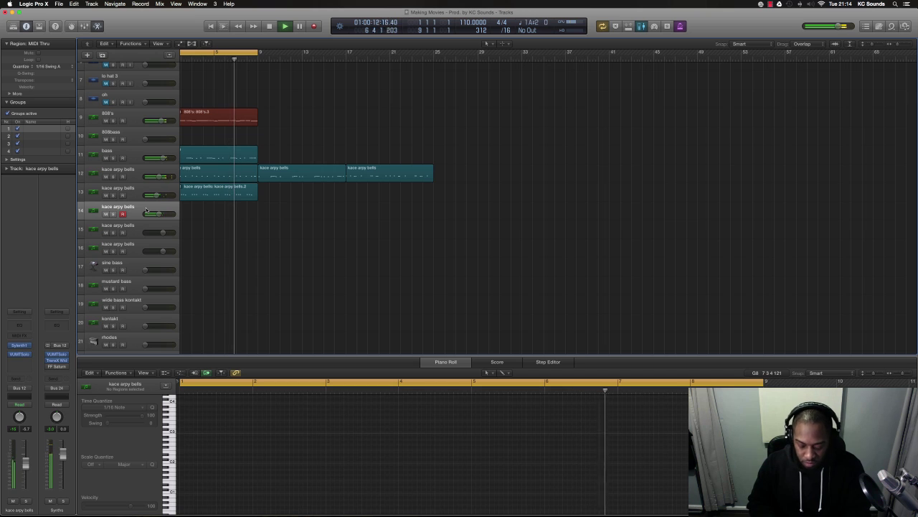
{"action": "left_click", "coordinate": [105, 157]}
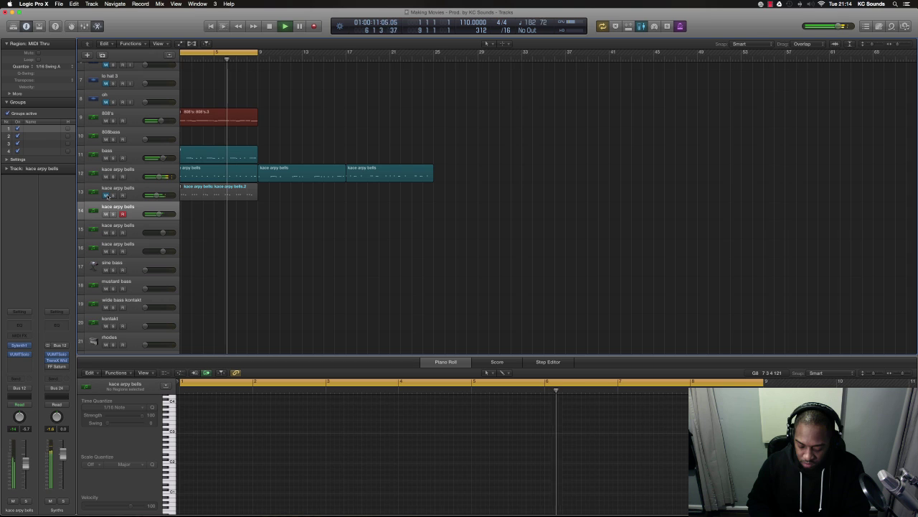
{"action": "left_click", "coordinate": [105, 176]}
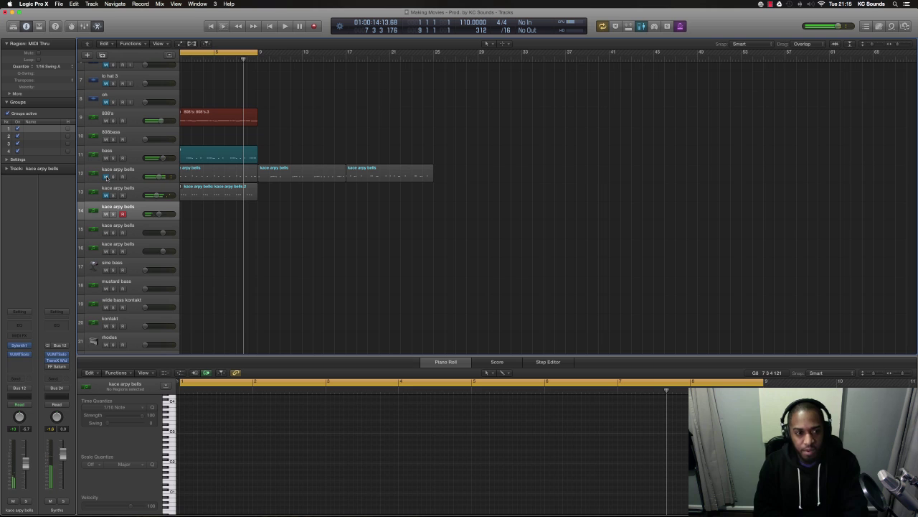
Step: Record a kace arpy bells part on track 14 over the eight-bar loop, starting from bar 1
{"action": "key", "text": "Return"}
{"action": "key", "text": "space"}
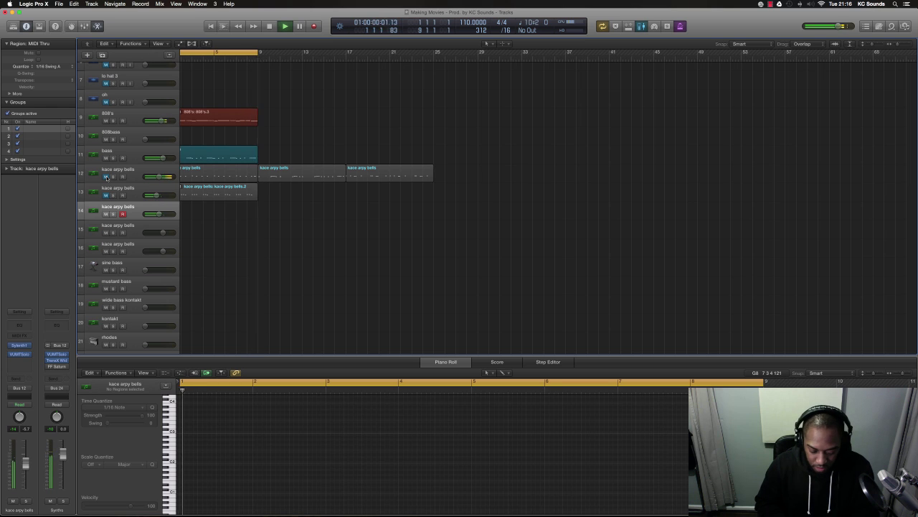
{"action": "key", "text": "space"}
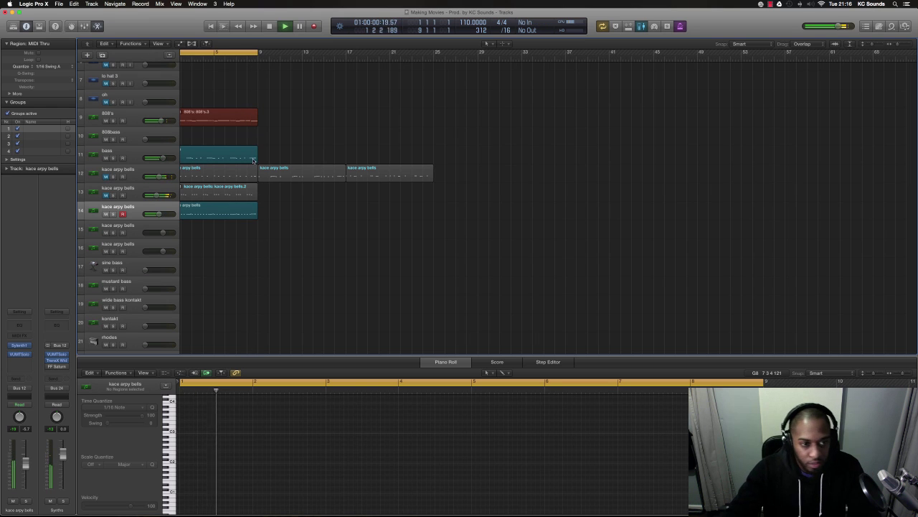
Step: Lower the volume of kace arpy bells tracks 13 and 12 and unmute both tracks
{"action": "mouse_move", "coordinate": [160, 197]}
{"action": "left_mouse_down"}
{"action": "mouse_move", "coordinate": [148, 196]}
{"action": "mouse_move", "coordinate": [156, 179]}
{"action": "left_mouse_up"}
{"action": "left_click", "coordinate": [105, 177]}
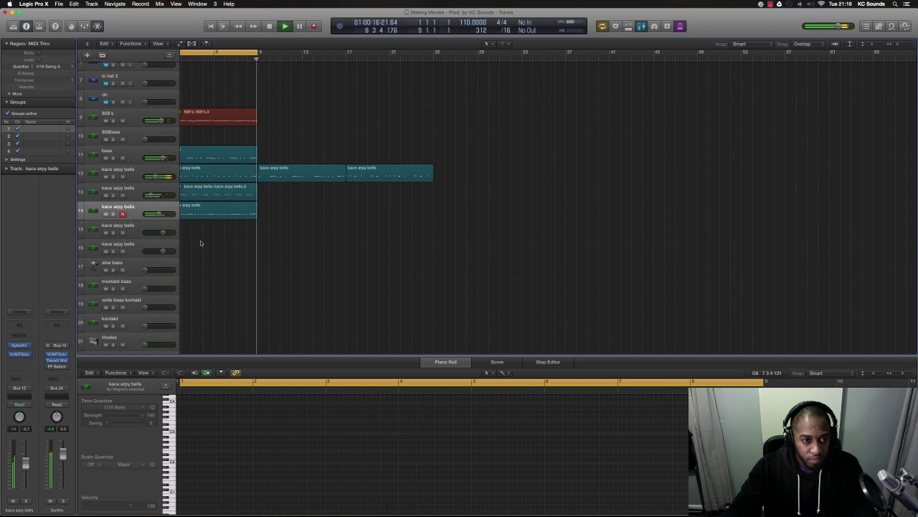
Step: Open the drums 2.1 region in the note editor and examine its drum pattern while the loop plays
{"action": "scroll", "coordinate": [234, 229], "scroll_direction": "down", "scroll_amount": 3}
{"action": "scroll", "coordinate": [242, 127], "scroll_direction": "up", "scroll_amount": 2}
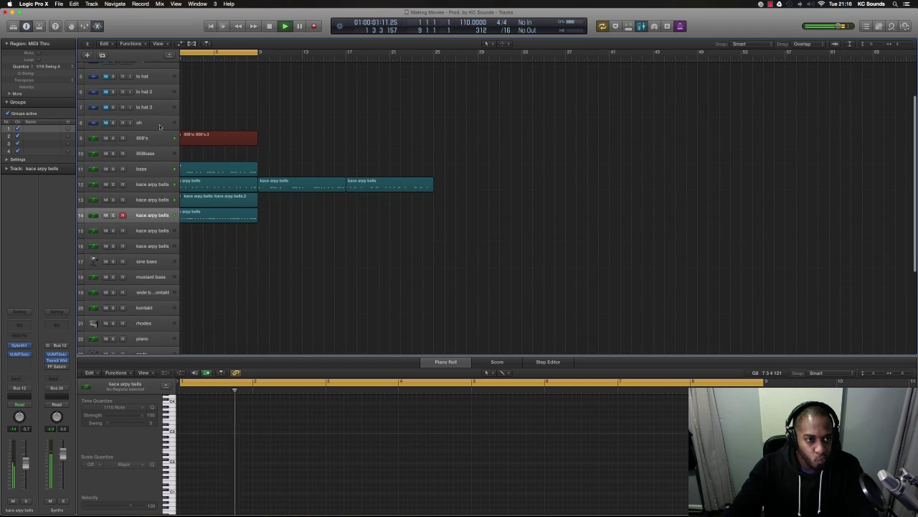
{"action": "scroll", "coordinate": [237, 123], "scroll_direction": "up", "scroll_amount": 4}
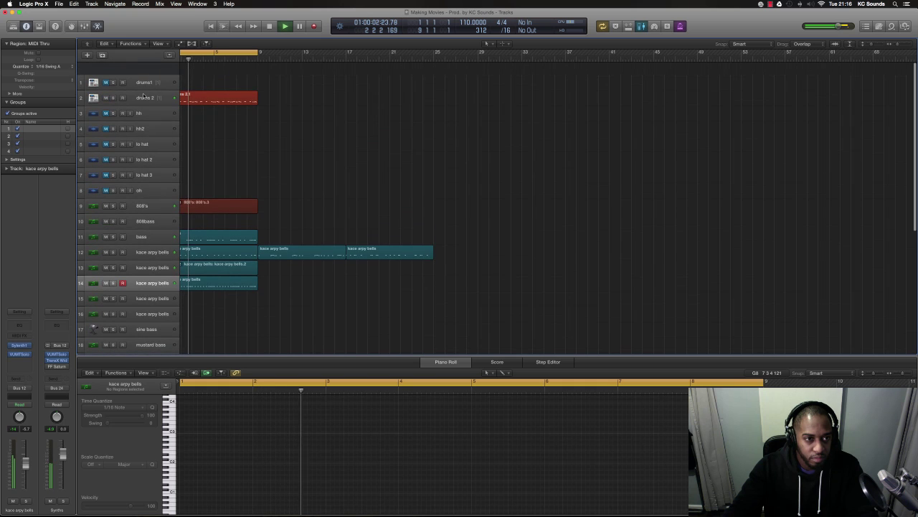
{"action": "scroll", "coordinate": [209, 103], "scroll_direction": "down", "scroll_amount": 1}
{"action": "left_click", "coordinate": [203, 92]}
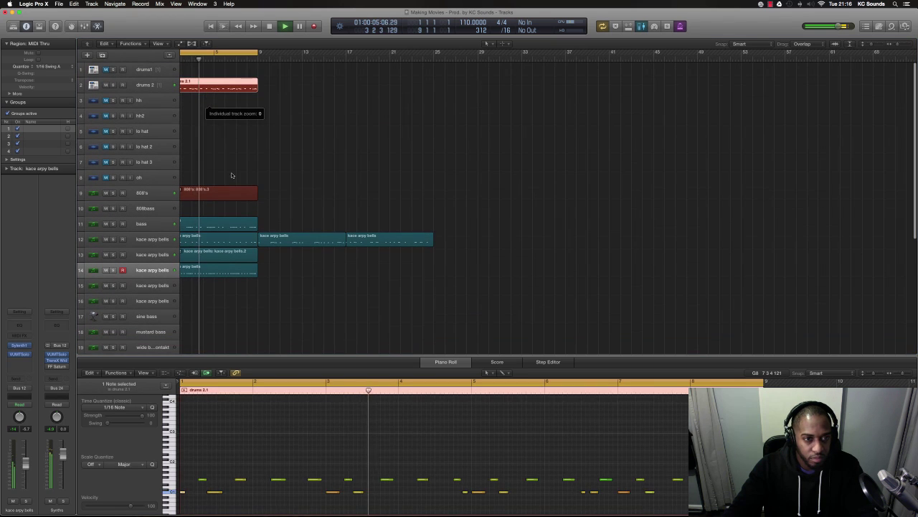
{"action": "scroll", "coordinate": [218, 472], "scroll_direction": "down", "scroll_amount": 2}
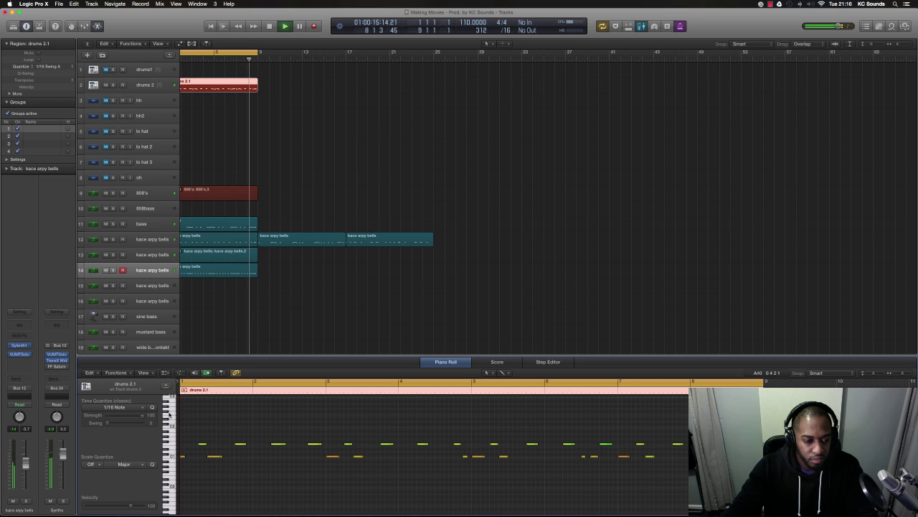
Step: Mute kace arpy bells track 14 and record a drum pattern on the drums1 track over the loop
{"action": "left_click", "coordinate": [143, 69]}
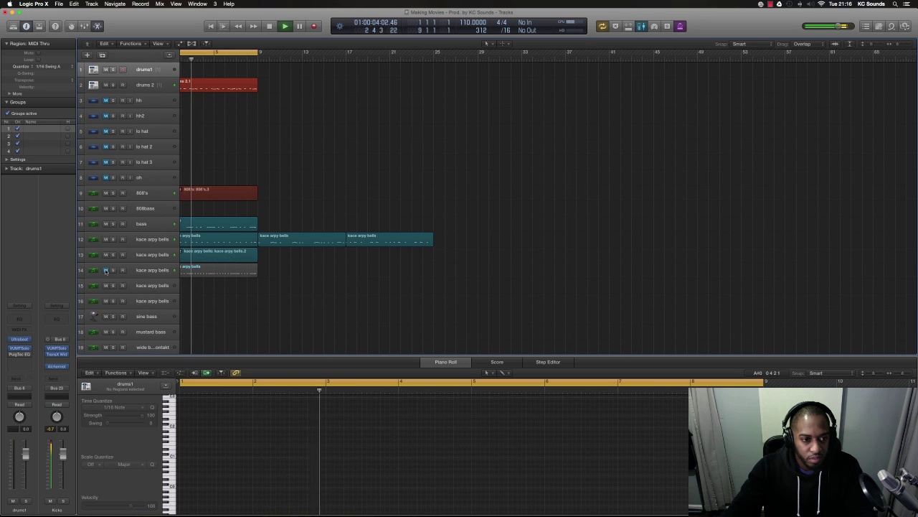
{"action": "scroll", "coordinate": [266, 223], "scroll_direction": "up", "scroll_amount": 5}
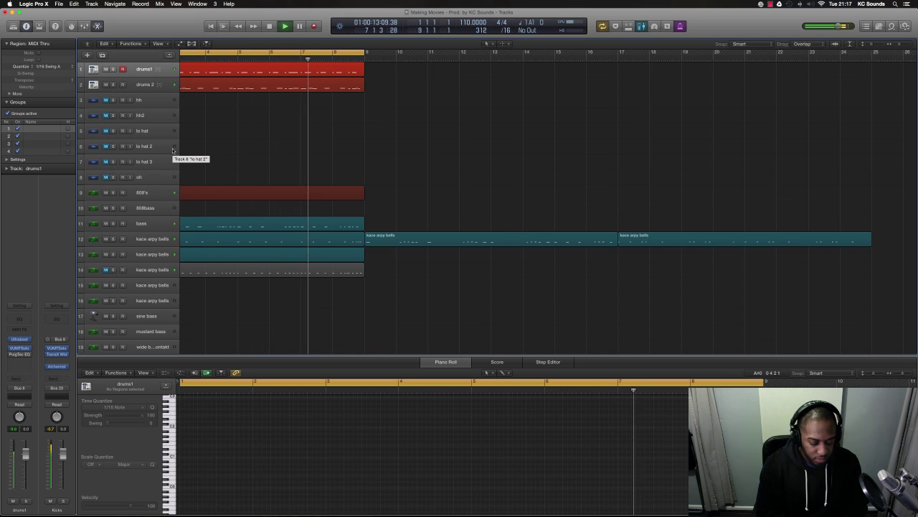
{"action": "key", "text": "space"}
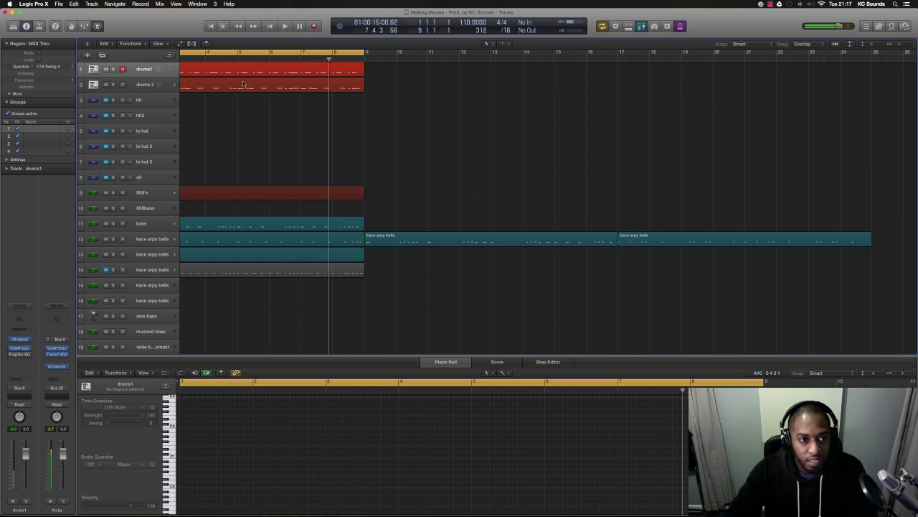
Step: Add two short hat 3 notes at the start of bar 1 in the drums1 region and audition them
{"action": "left_click", "coordinate": [244, 71]}
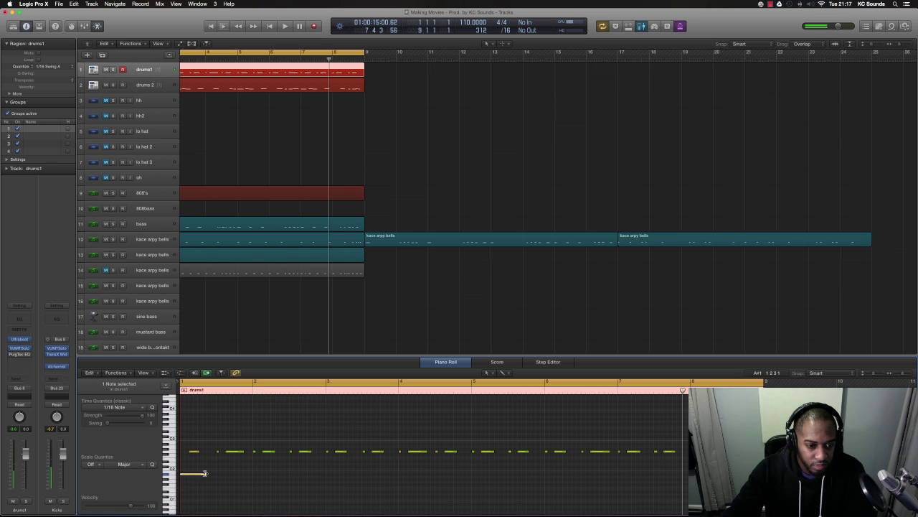
{"action": "left_click_drag", "start_coordinate": [206, 474], "coordinate": [186, 476]}
{"action": "key", "text": "space"}
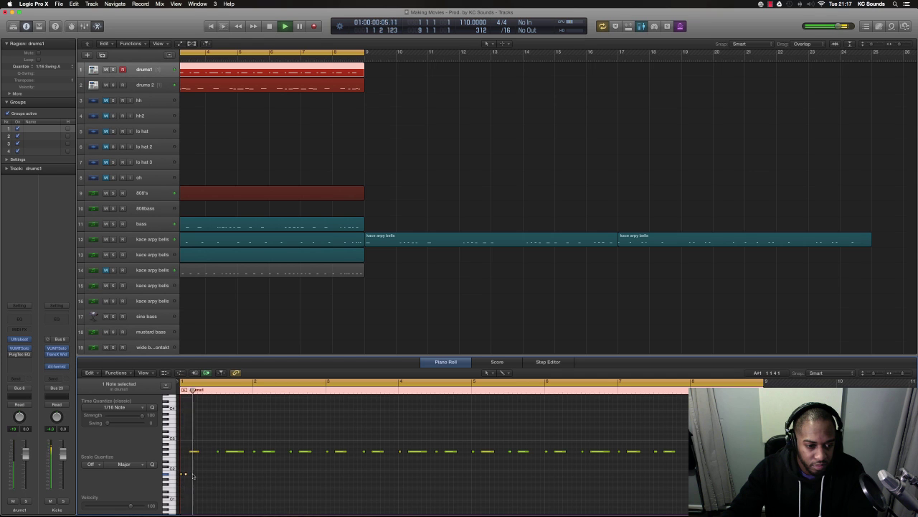
{"action": "key", "text": "space"}
{"action": "key", "text": "space"}
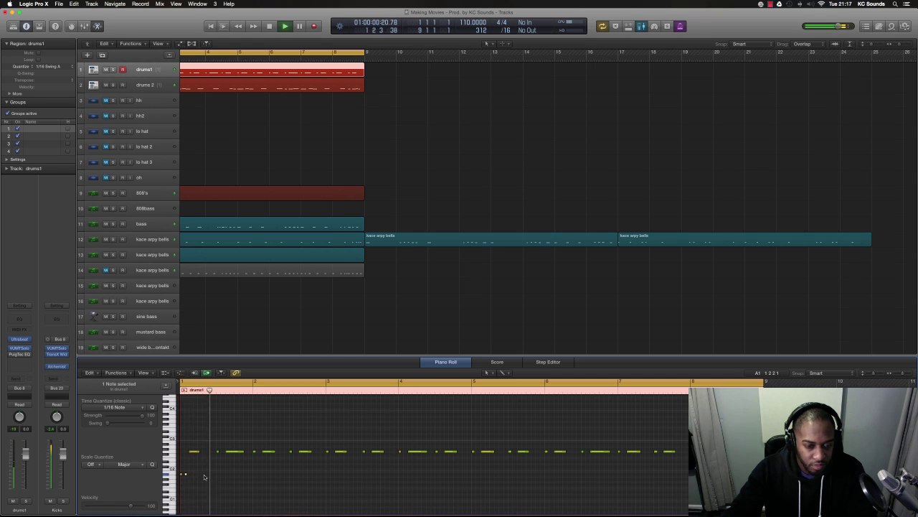
{"action": "key", "text": "space"}
Step: Draw a run of three short hat 3 notes at the end of bar 1 in the drums1 region
{"action": "left_click", "coordinate": [242, 472]}
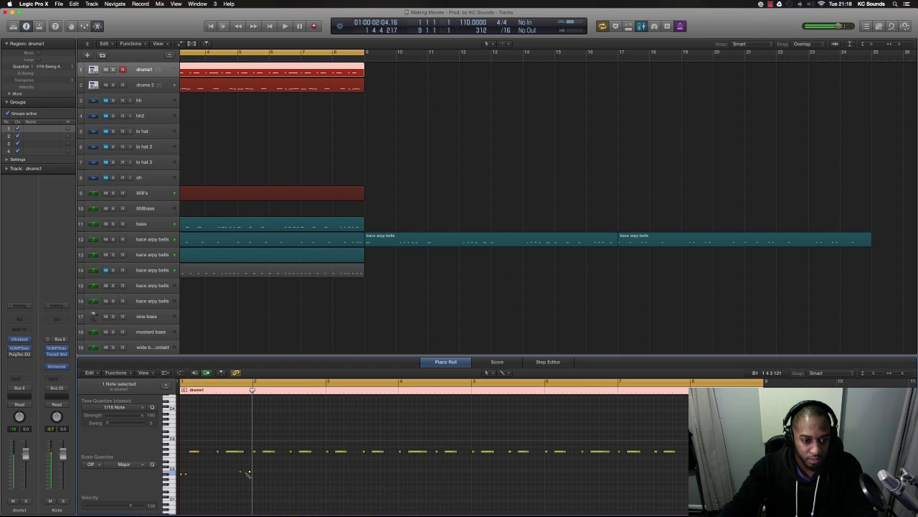
{"action": "key", "text": "super+Right"}
{"action": "key", "text": "super+Down"}
{"action": "key", "text": "super+Down"}
{"action": "key", "text": "super+Down"}
{"action": "key", "text": "super+Down"}
{"action": "key", "text": "super+Down"}
{"action": "scroll", "coordinate": [236, 500], "scroll_direction": "down", "scroll_amount": 5}
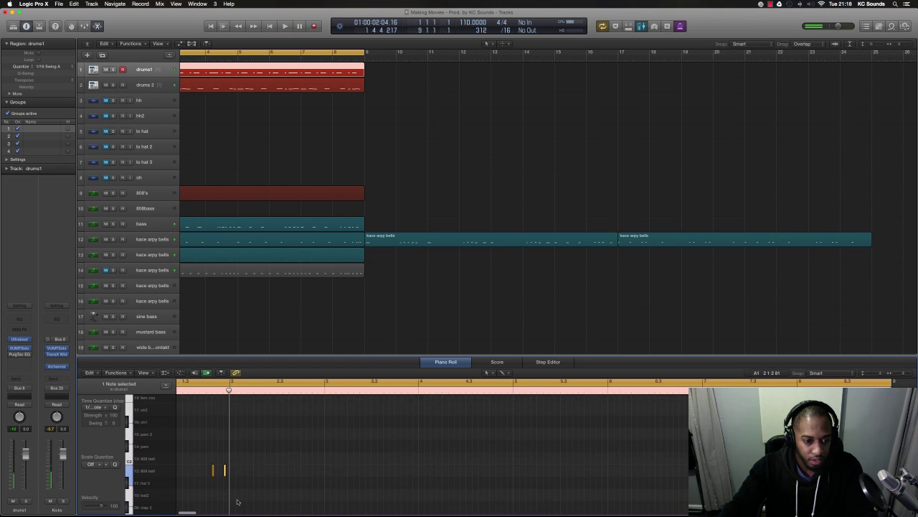
{"action": "left_click_drag", "start_coordinate": [213, 465], "coordinate": [222, 470]}
{"action": "left_click", "coordinate": [222, 470]}
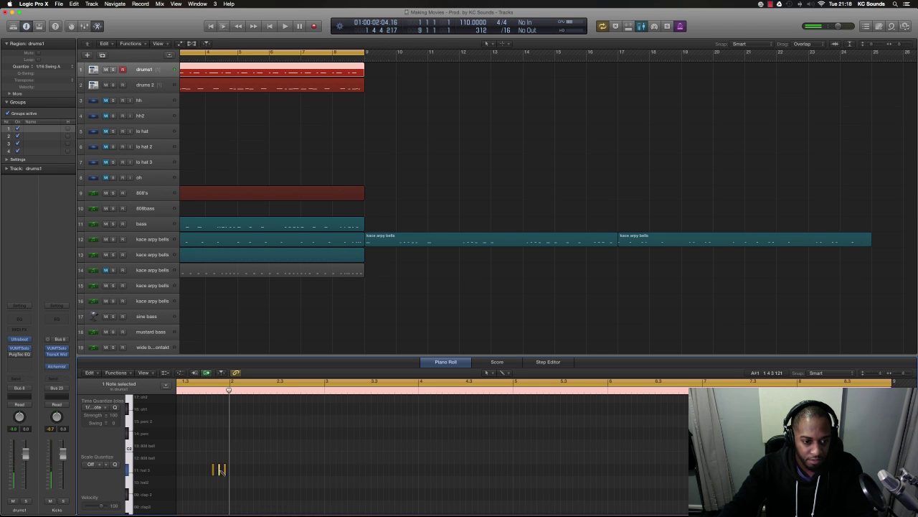
Step: Audition the hat run and add a fourth hat 3 note on the downbeat of bar 2
{"action": "key", "text": "super+Left"}
{"action": "key", "text": "super+Left"}
{"action": "key", "text": "super+Left"}
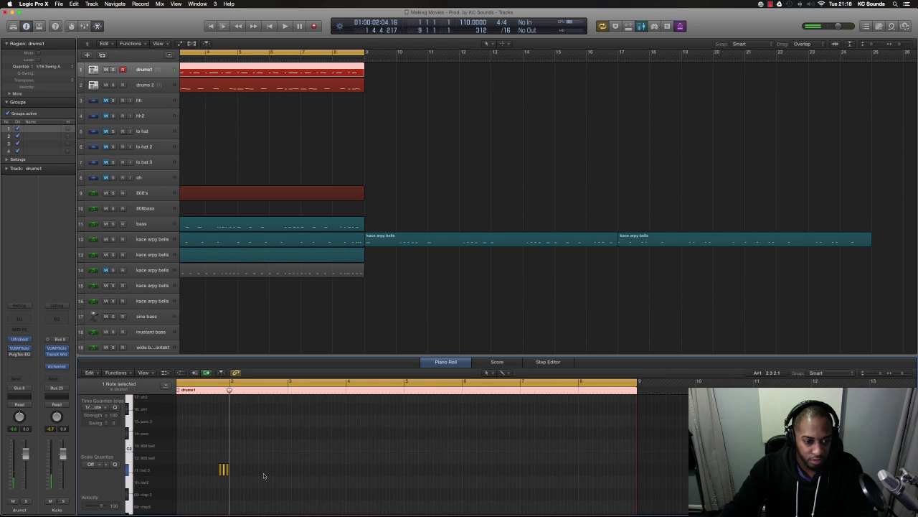
{"action": "key", "text": "space"}
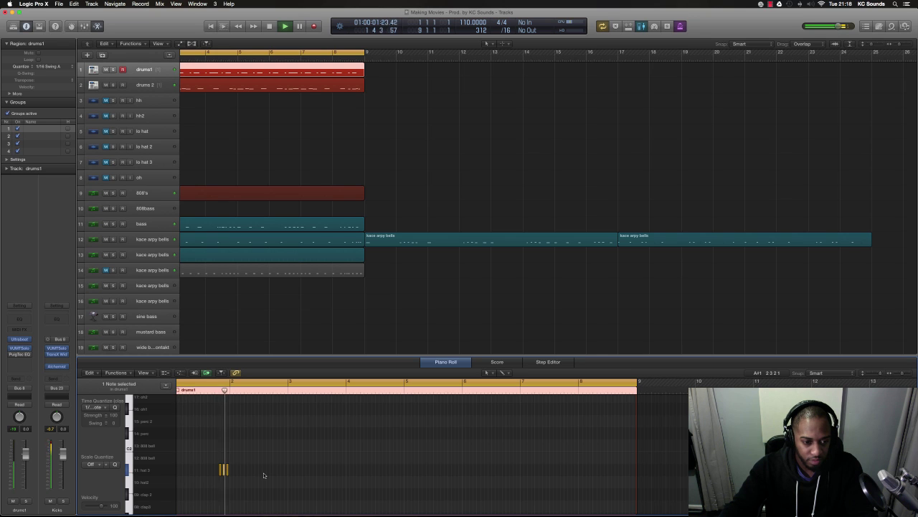
{"action": "key", "text": "space"}
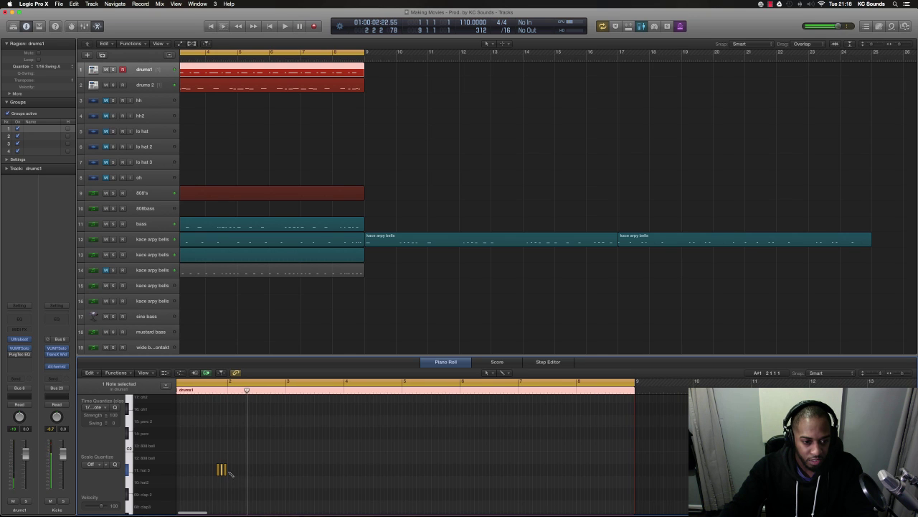
{"action": "left_click", "coordinate": [231, 474]}
{"action": "key", "text": "super+Right"}
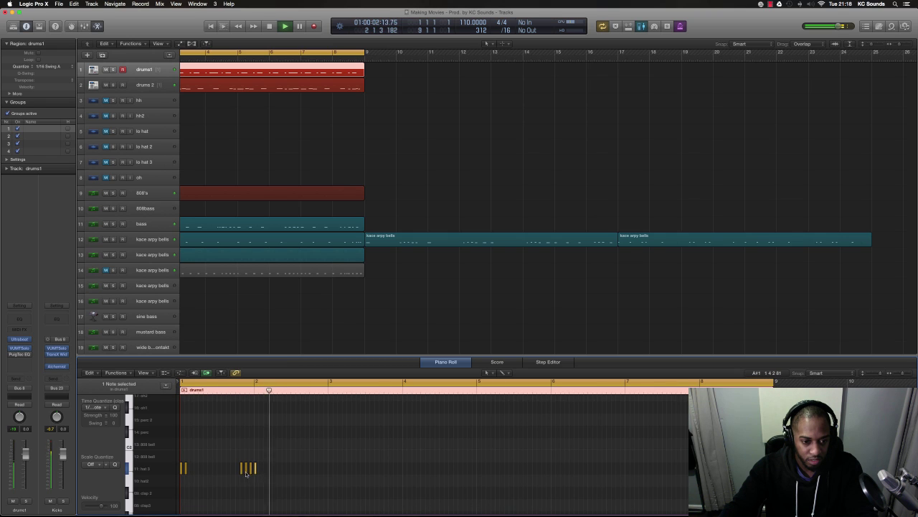
Step: Add runs of short hat 3 notes leading into the downbeats of bars 3 and 4, auditioning between them
{"action": "key", "text": "space"}
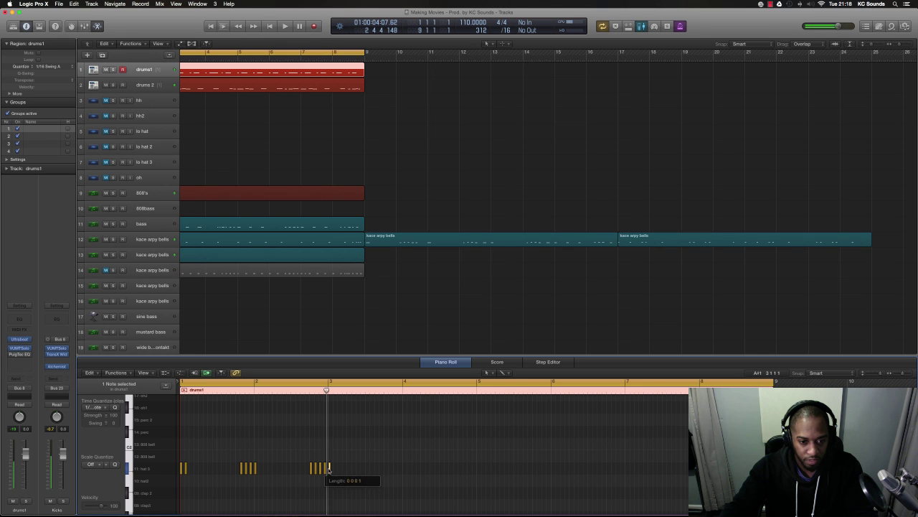
{"action": "left_click_drag", "start_coordinate": [329, 468], "coordinate": [327, 468]}
{"action": "key", "text": "space"}
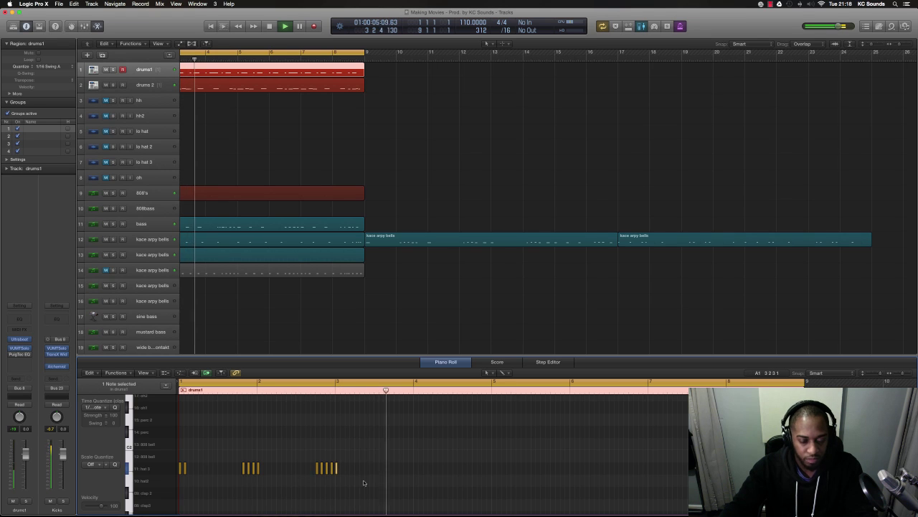
{"action": "key", "text": "space"}
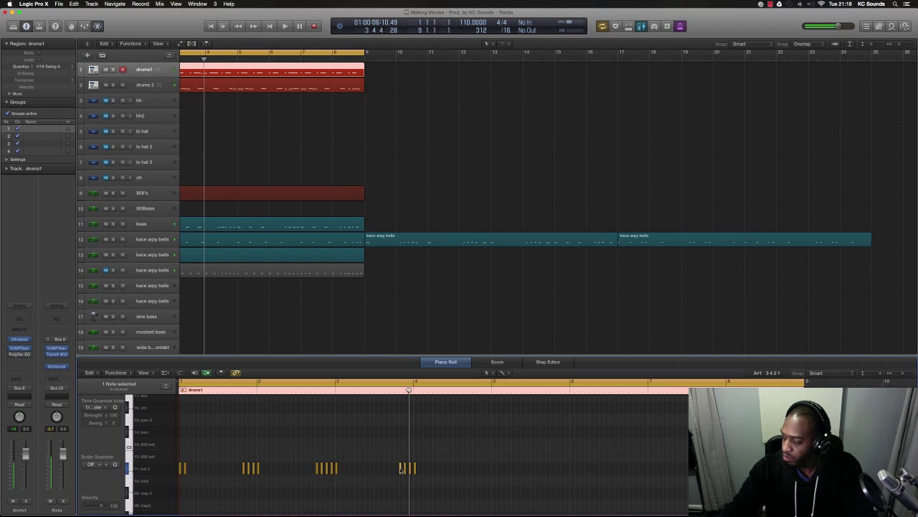
Step: Add hat 3 notes on beats 3 and 4 of bar 4, and copy the hat pattern to start at bar 5
{"action": "key", "text": "space"}
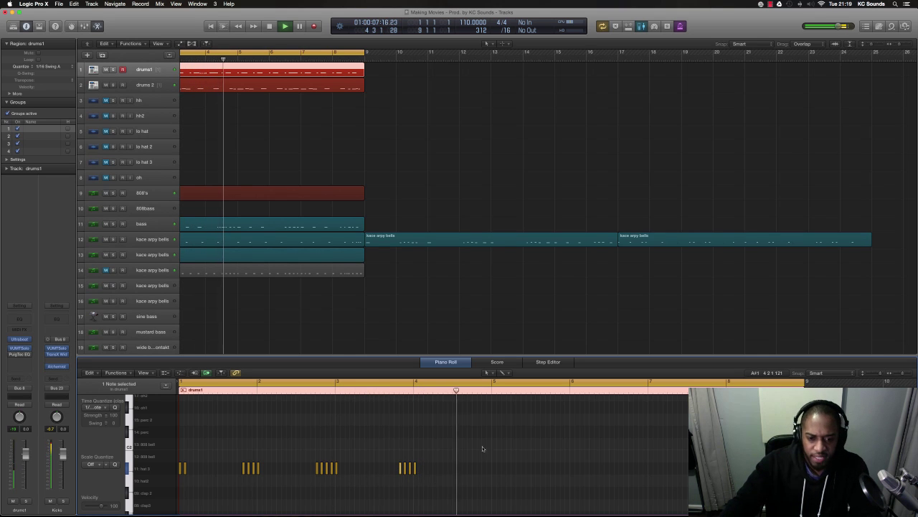
{"action": "left_click", "coordinate": [454, 468]}
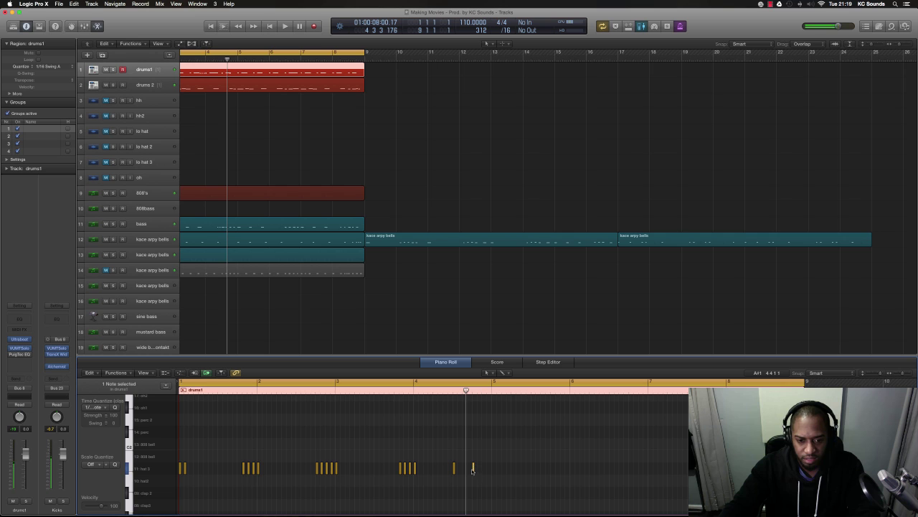
{"action": "key", "text": "space"}
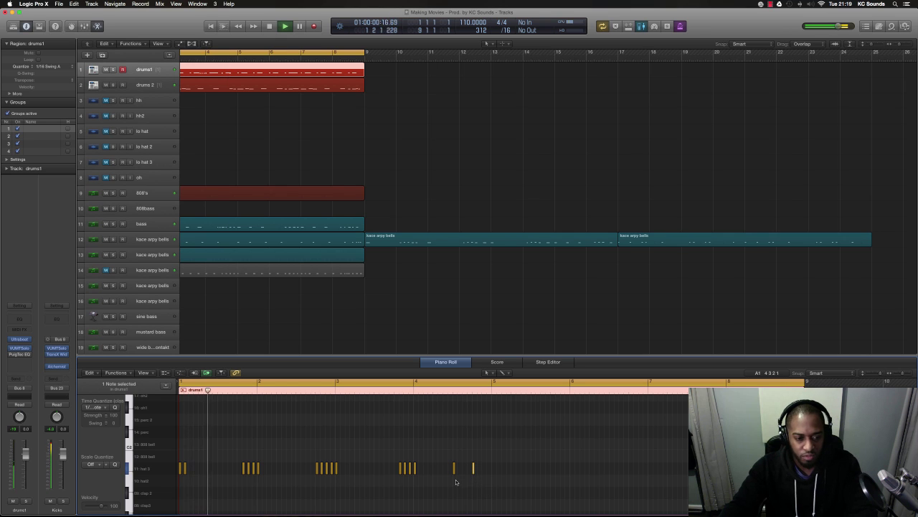
{"action": "left_click_drag", "start_coordinate": [492, 493], "coordinate": [493, 475]}
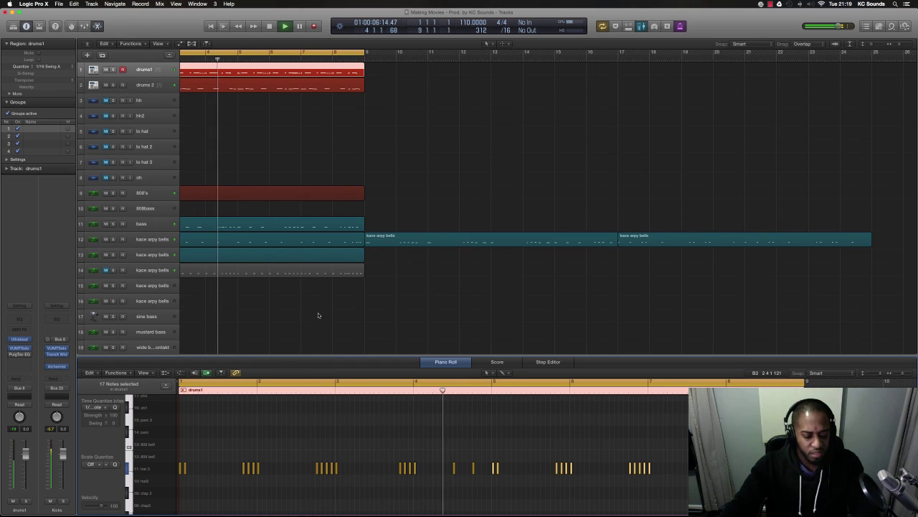
Step: Select the 808bass track for rehearsing over the loop and open its VUMTSolo meter
{"action": "scroll", "coordinate": [309, 286], "scroll_direction": "down", "scroll_amount": 2}
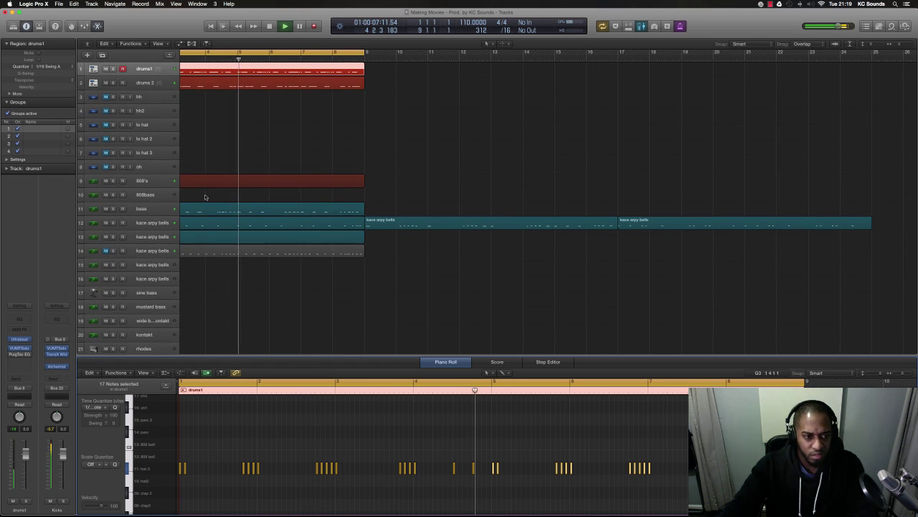
{"action": "left_click", "coordinate": [146, 195]}
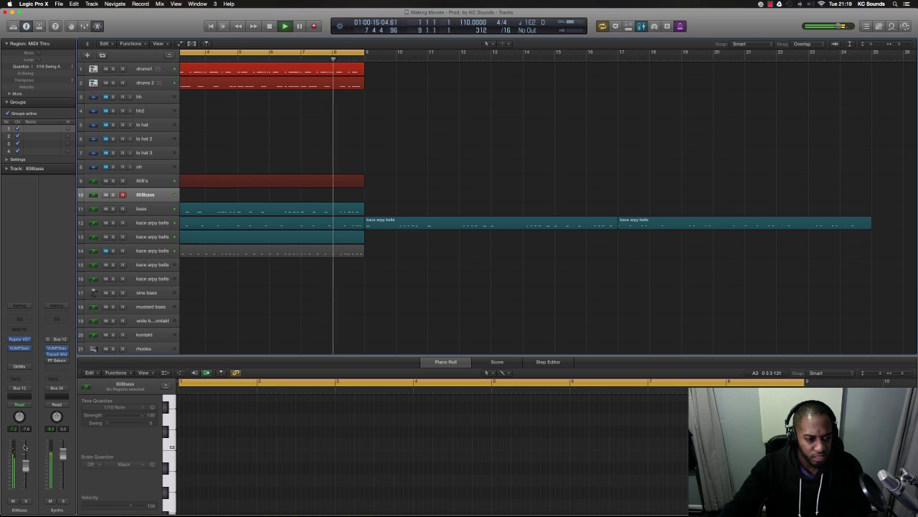
{"action": "left_click", "coordinate": [18, 350]}
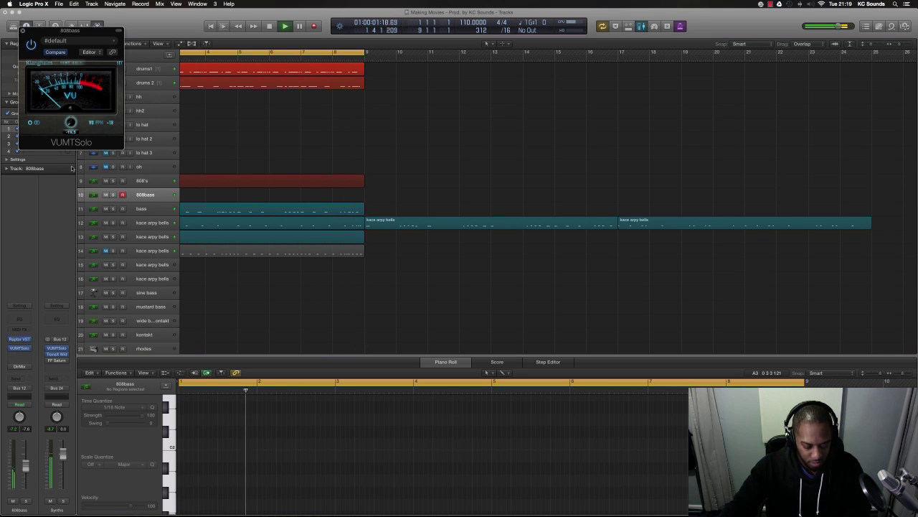
{"action": "key", "text": "space"}
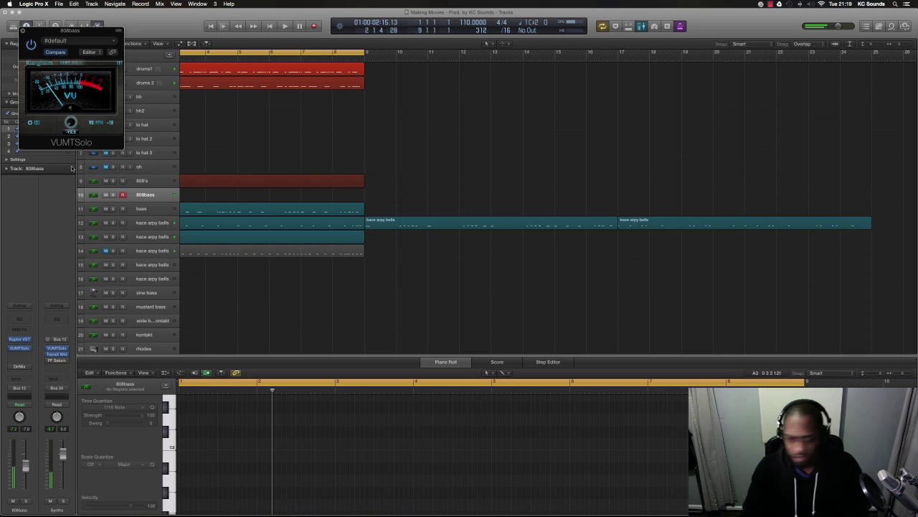
Step: Rehearse the 808bass part from the start of the loop and raise the track's volume to -4.2 dB
{"action": "key", "text": "Return"}
{"action": "key", "text": "space"}
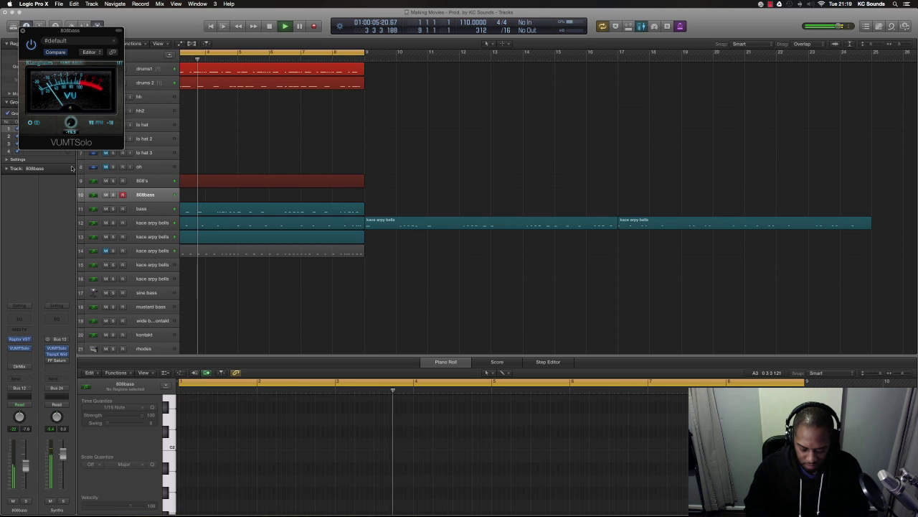
{"action": "key", "text": "space"}
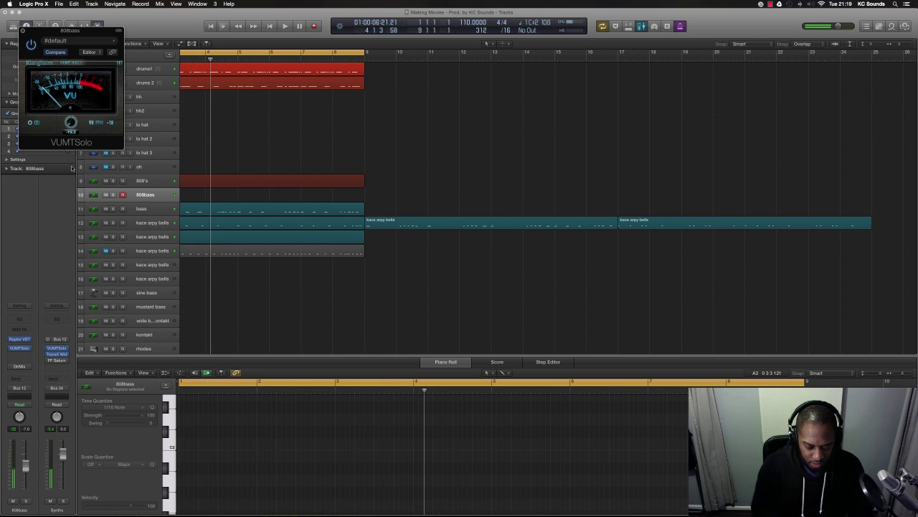
{"action": "key", "text": "Return"}
{"action": "key", "text": "space"}
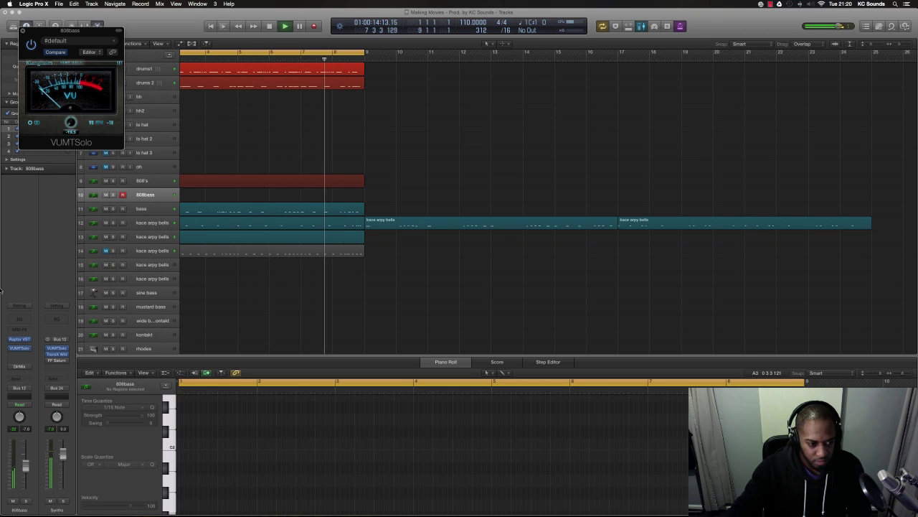
{"action": "left_click_drag", "start_coordinate": [25, 468], "coordinate": [25, 465]}
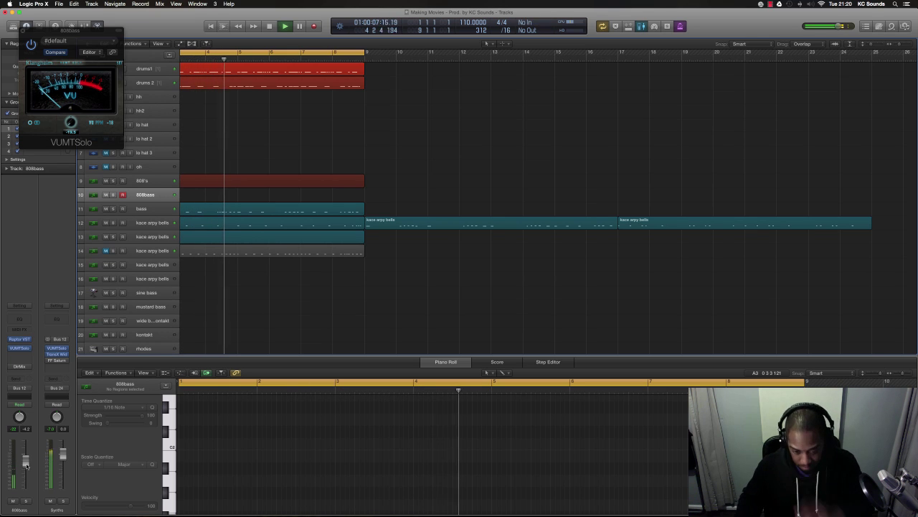
Step: Close the VUMTSolo meter and compare the playing loop with the bass track muted and unmuted
{"action": "left_click", "coordinate": [23, 31]}
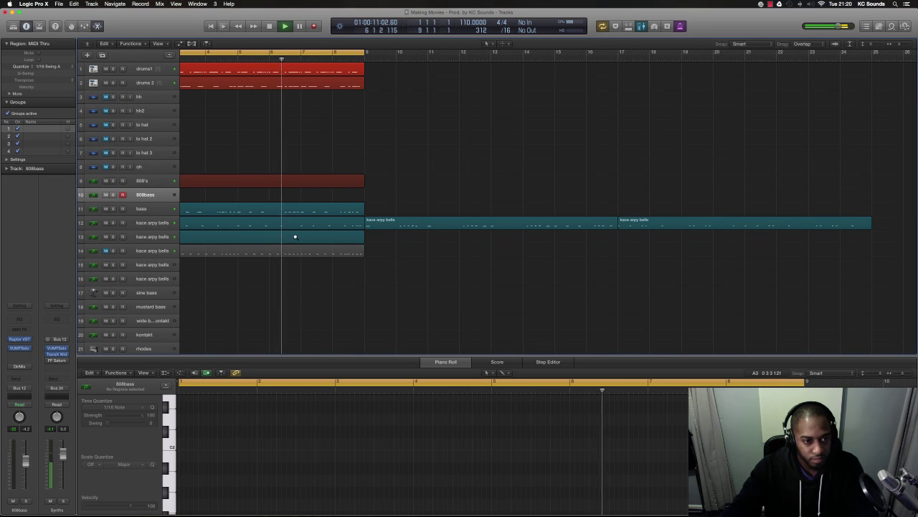
{"action": "scroll", "coordinate": [264, 239], "scroll_direction": "down", "scroll_amount": 1}
{"action": "scroll", "coordinate": [263, 239], "scroll_direction": "down", "scroll_amount": 1}
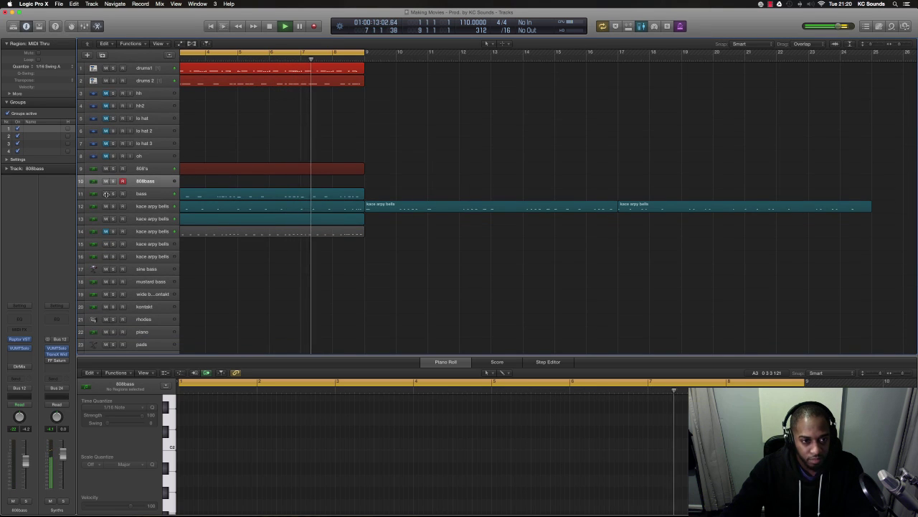
{"action": "left_click", "coordinate": [106, 195]}
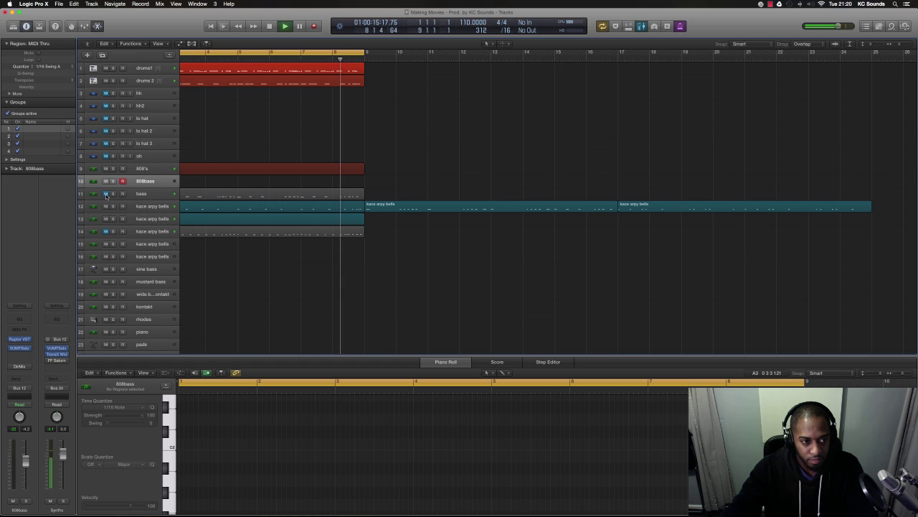
{"action": "left_click", "coordinate": [106, 194]}
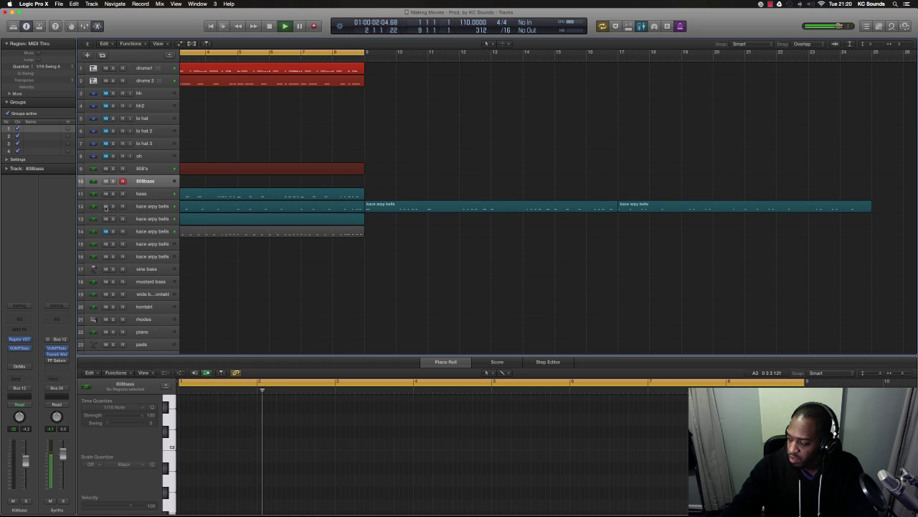
Step: Select the kace arpy bells track 15 and rehearse a bell part on it over the loop from the start
{"action": "left_click", "coordinate": [150, 244]}
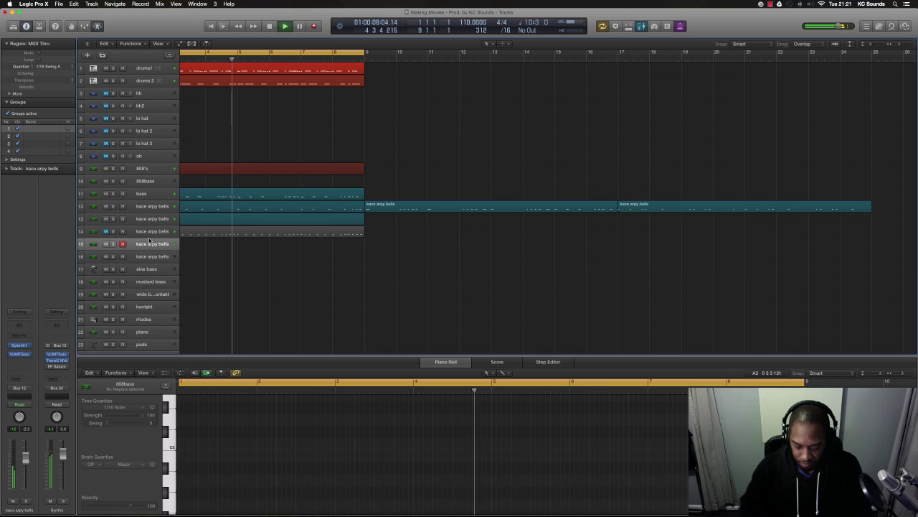
{"action": "key", "text": "space"}
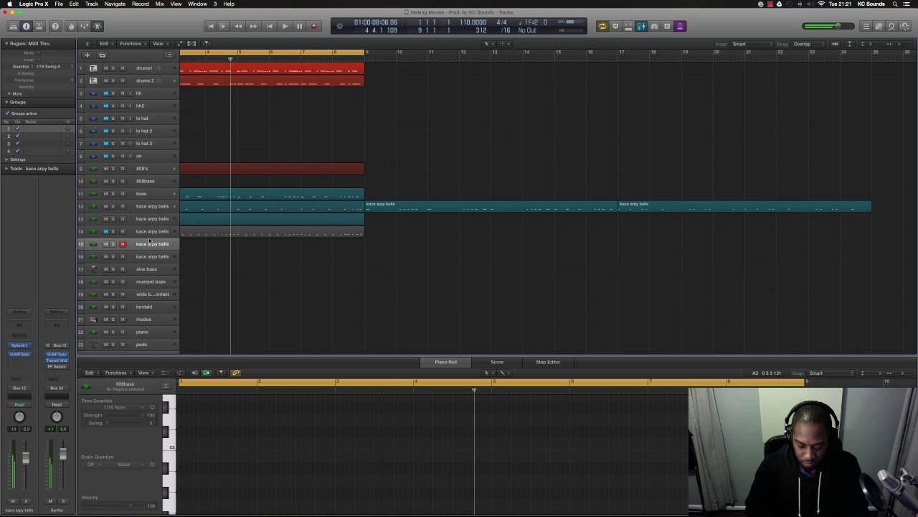
{"action": "key", "text": "Return"}
{"action": "key", "text": "space"}
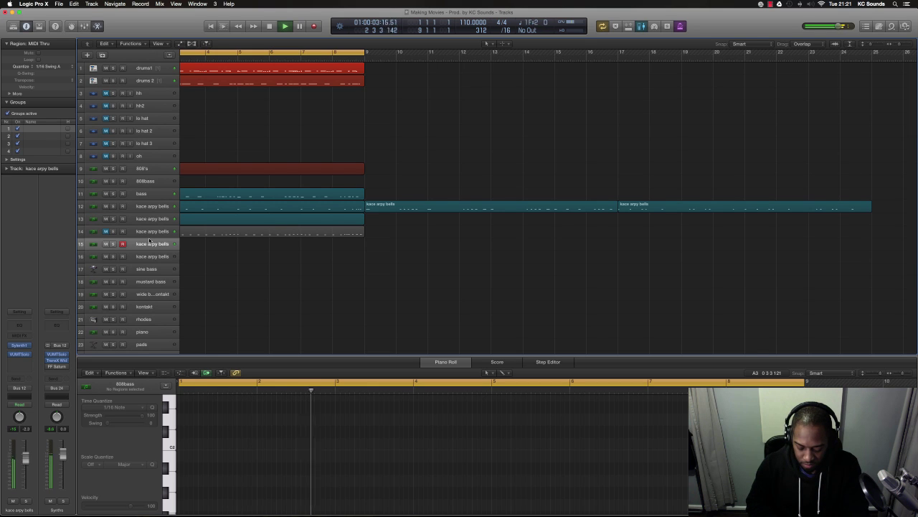
{"action": "key", "text": "space"}
{"action": "key", "text": "space"}
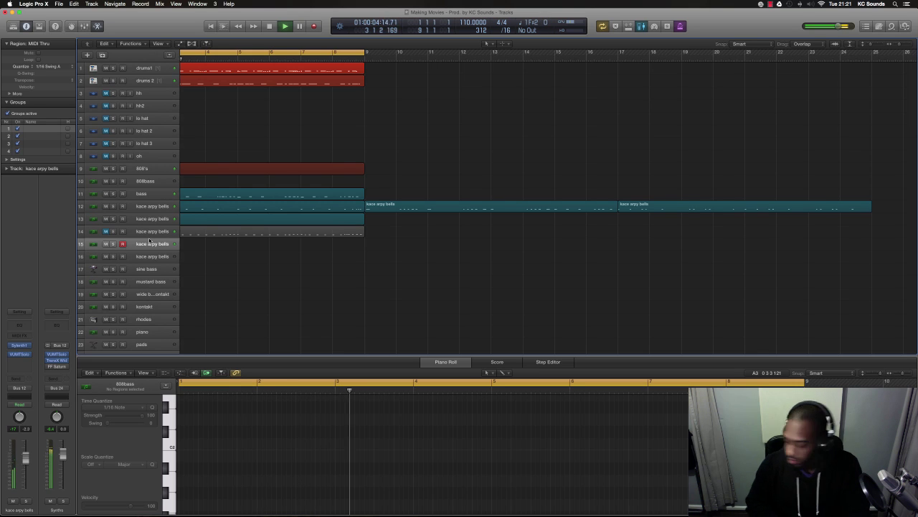
{"action": "key", "text": "space"}
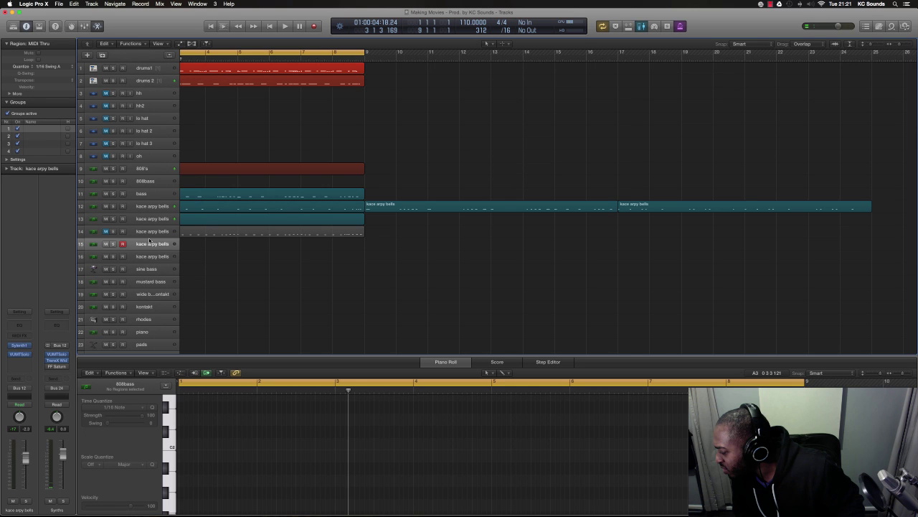
{"action": "key", "text": "space"}
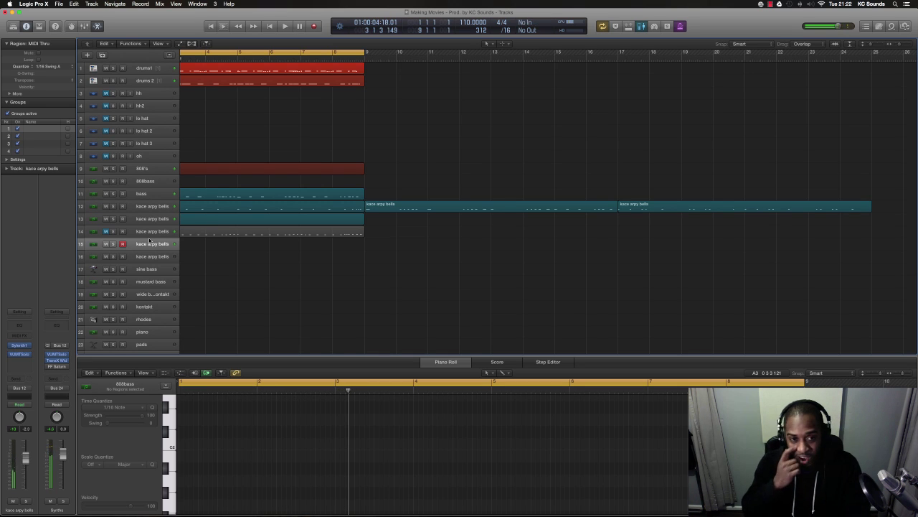
{"action": "scroll", "coordinate": [370, 224], "scroll_direction": "down", "scroll_amount": 3}
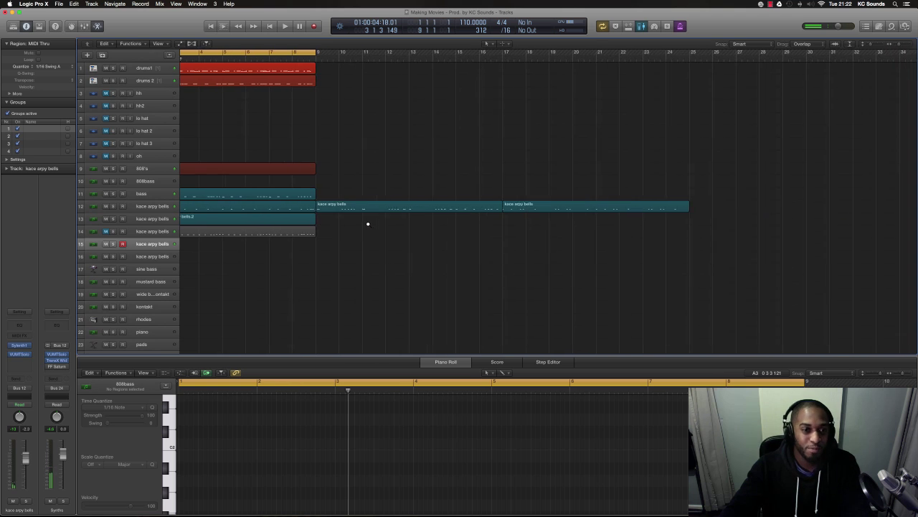
{"action": "scroll", "coordinate": [267, 141], "scroll_direction": "down", "scroll_amount": 2}
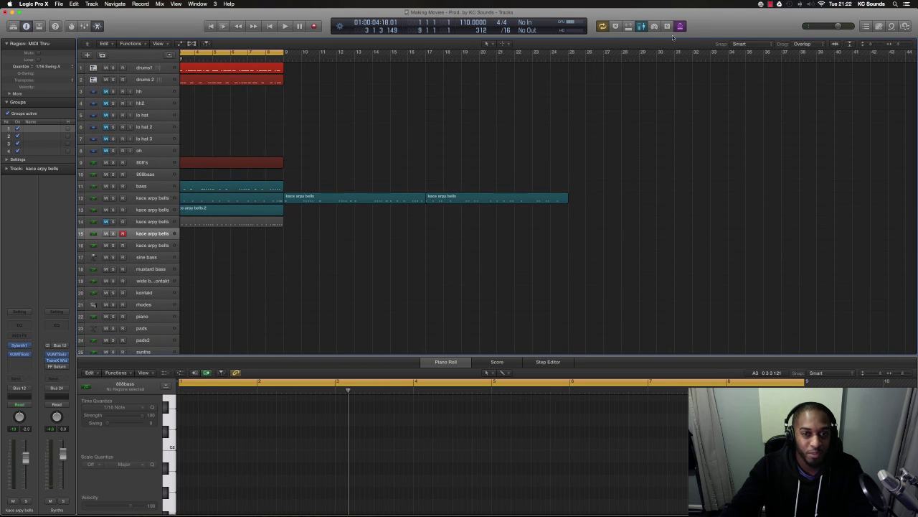
{"action": "left_click", "coordinate": [770, 4]}
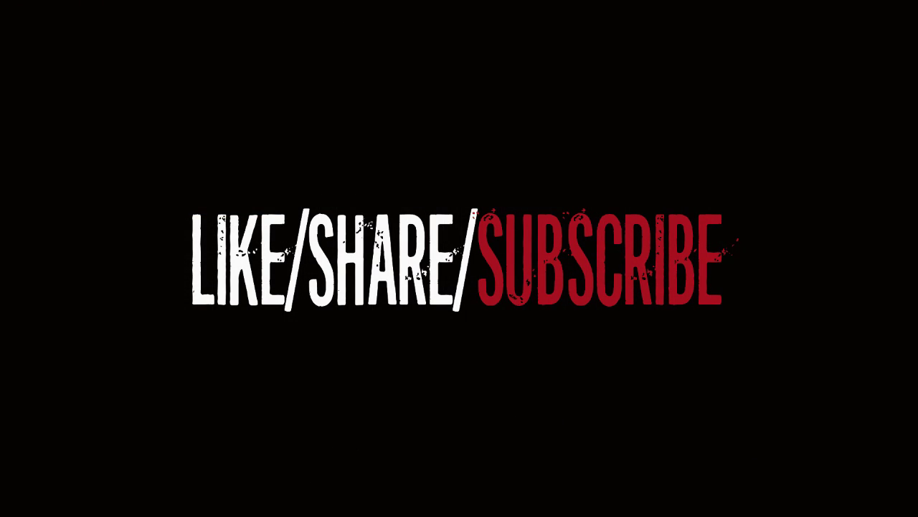